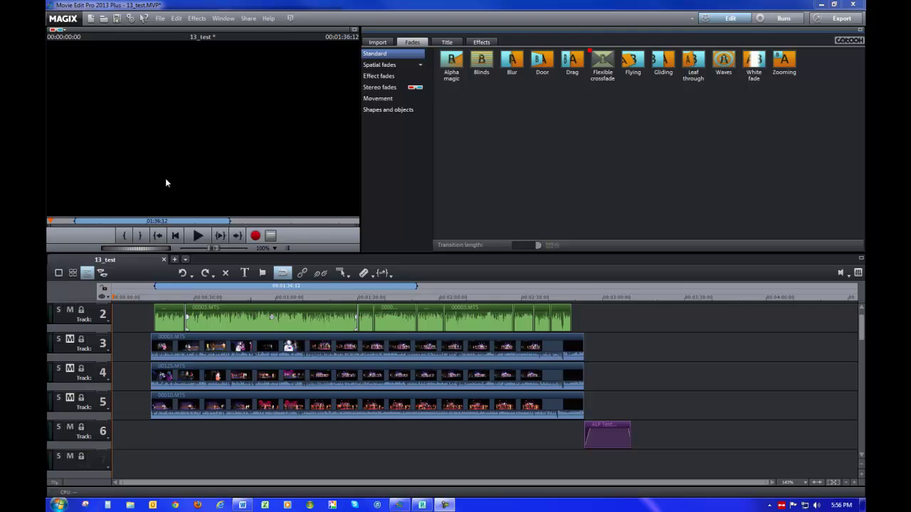
# Bring up the Publisher cast list document, then minimize it back to the MAGIX timeline
pyautogui.click(421, 506)
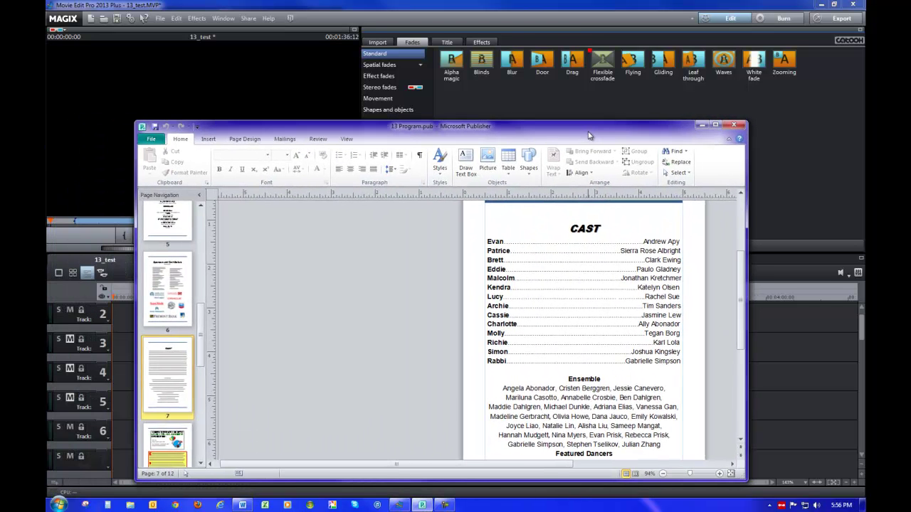
pyautogui.moveTo(589, 134); pyautogui.dragTo(586, 118)
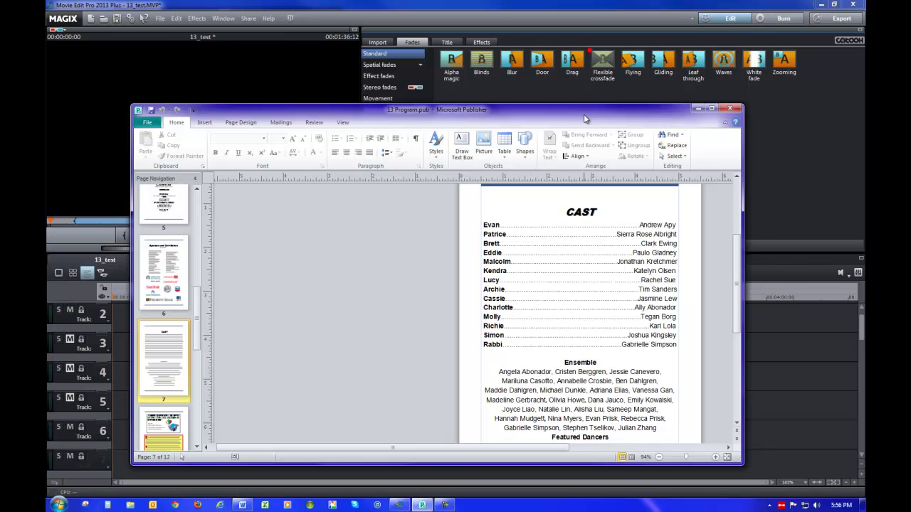
pyautogui.click(698, 108)
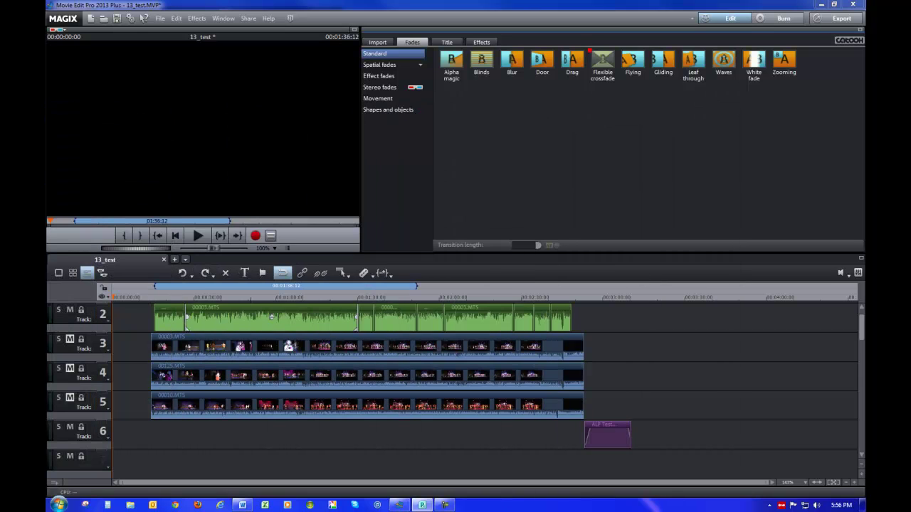
# Place the Standard Final credits title at the start of track 6 and lengthen the clip
pyautogui.click(444, 42)
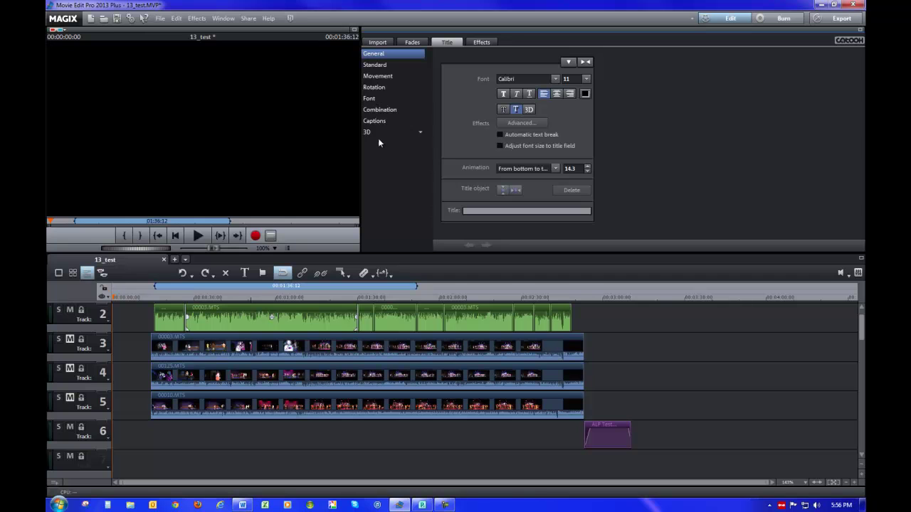
pyautogui.click(384, 68)
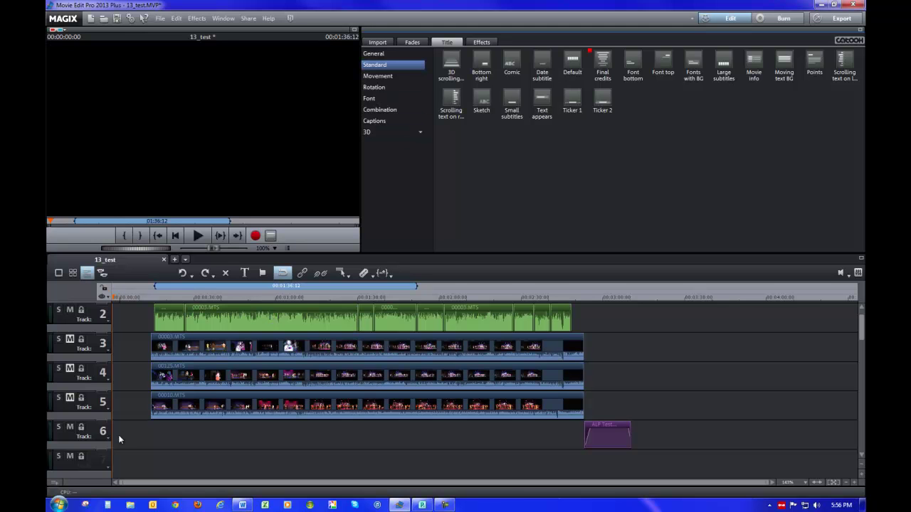
pyautogui.moveTo(603, 64); pyautogui.dragTo(130, 446)
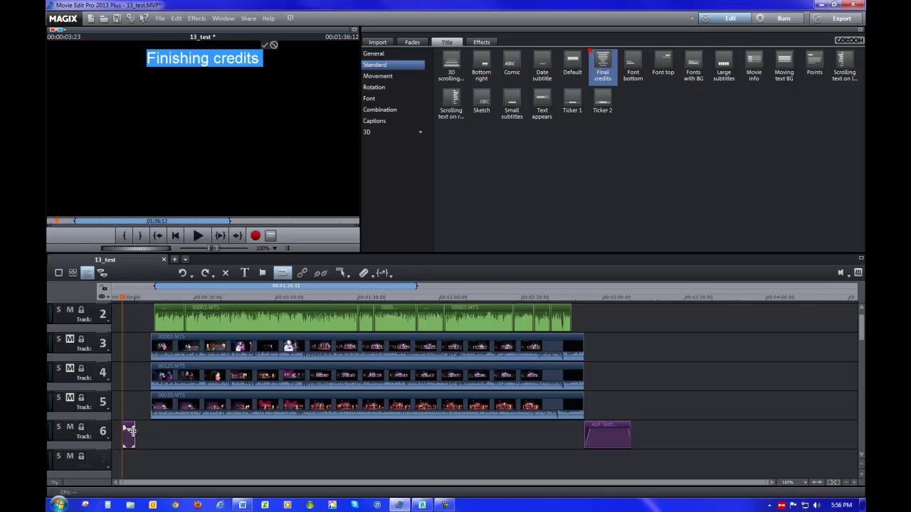
pyautogui.moveTo(135, 431); pyautogui.dragTo(113, 433)
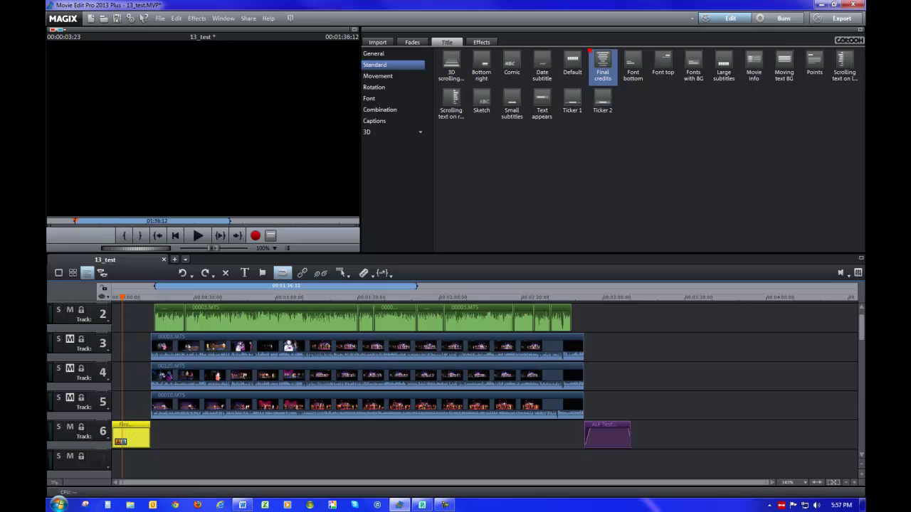
pyautogui.hotkey('alt', 'Tab')
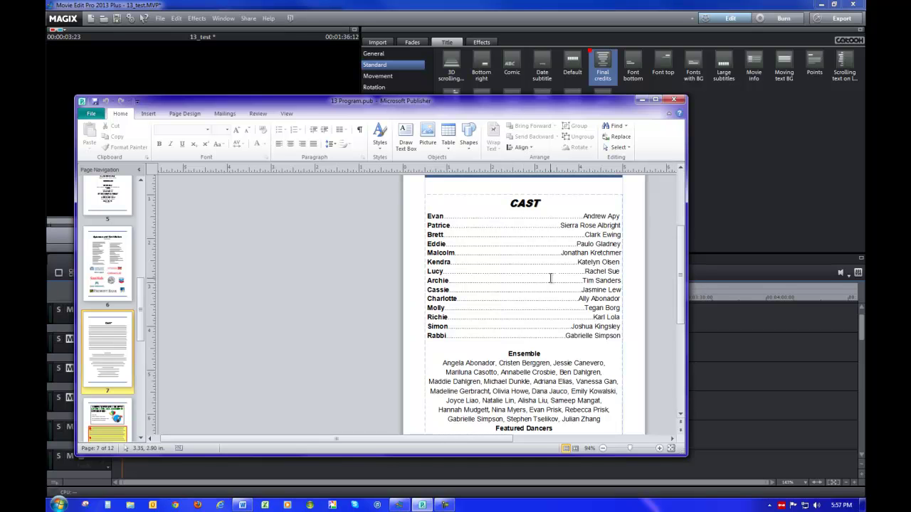
pyautogui.moveTo(359, 101); pyautogui.dragTo(516, 100)
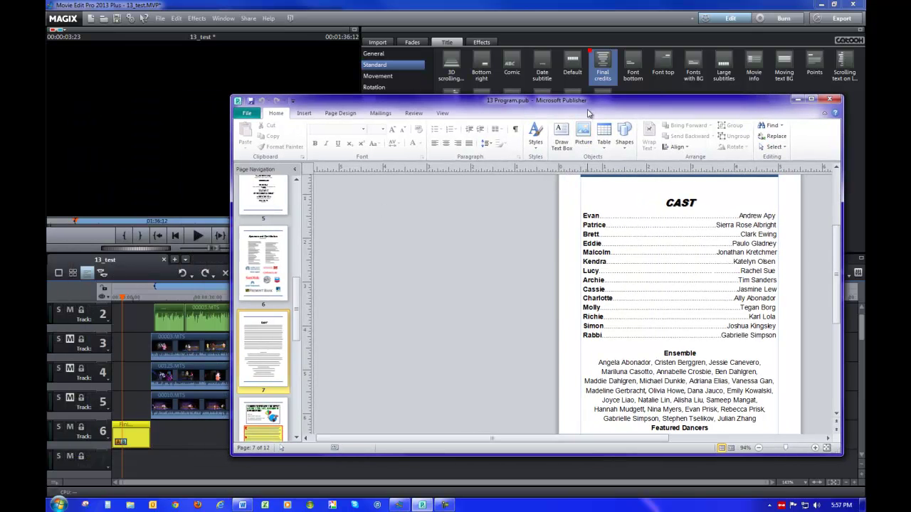
pyautogui.moveTo(589, 113); pyautogui.dragTo(452, 112)
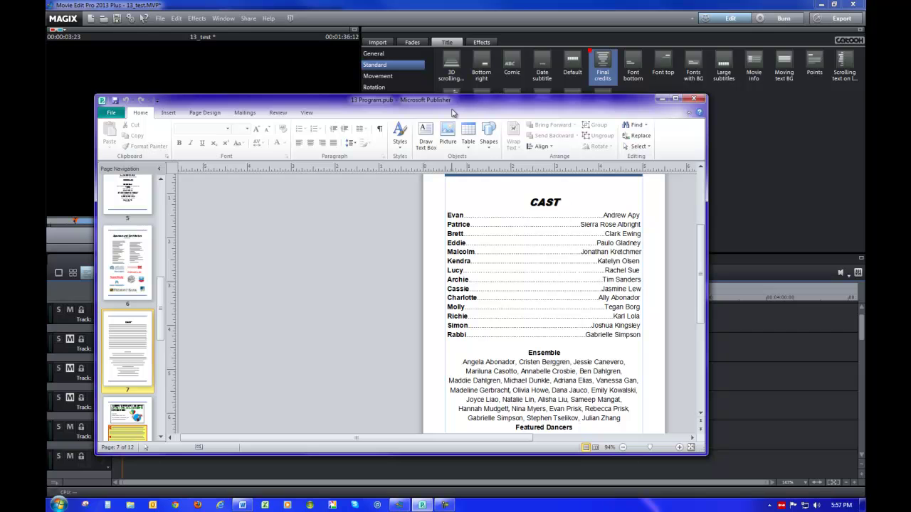
pyautogui.click(661, 99)
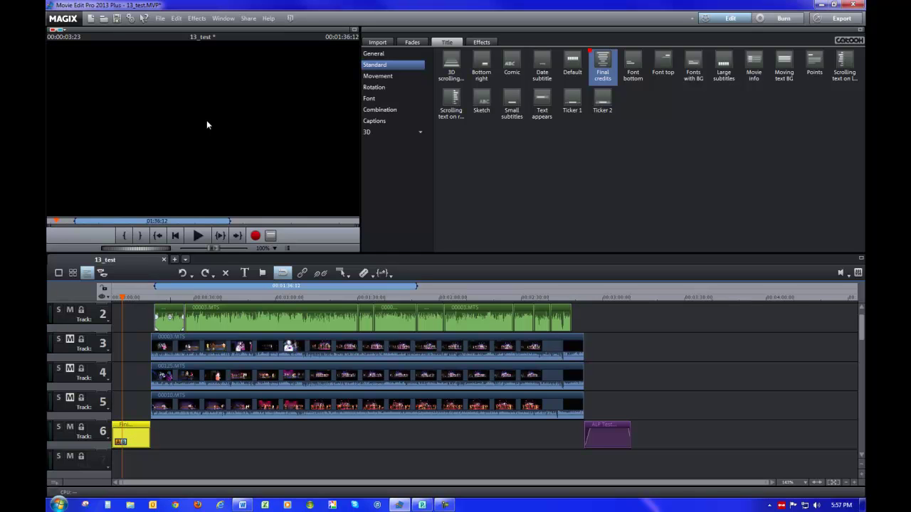
# Give the title preview a white background in the Advanced general settings, then select the Finishing credits text
pyautogui.click(380, 55)
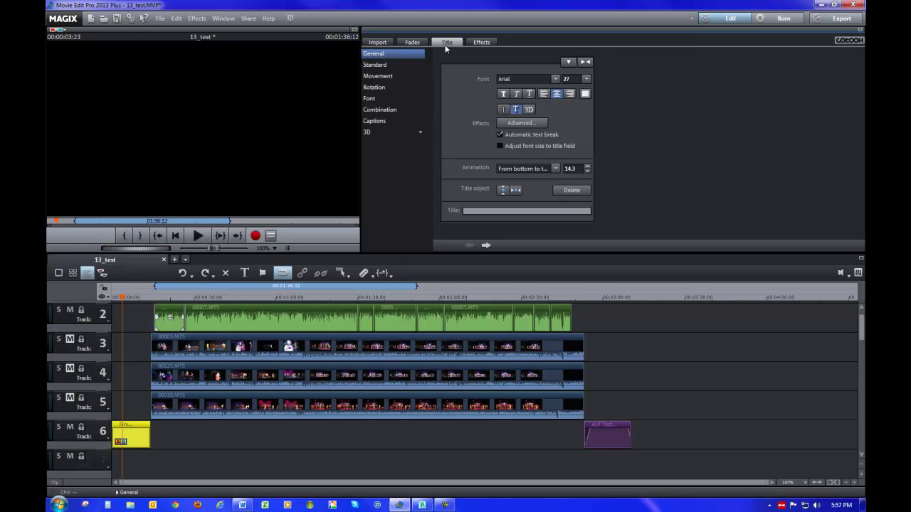
pyautogui.click(530, 126)
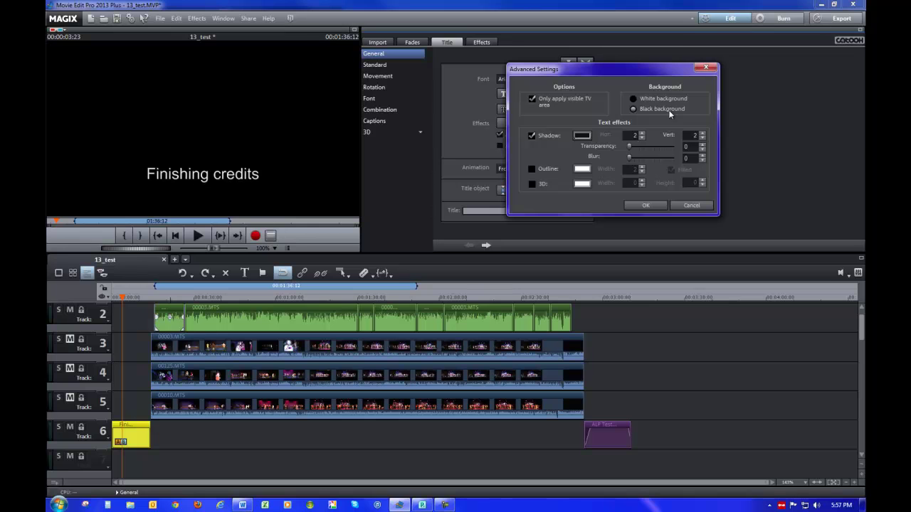
pyautogui.click(633, 99)
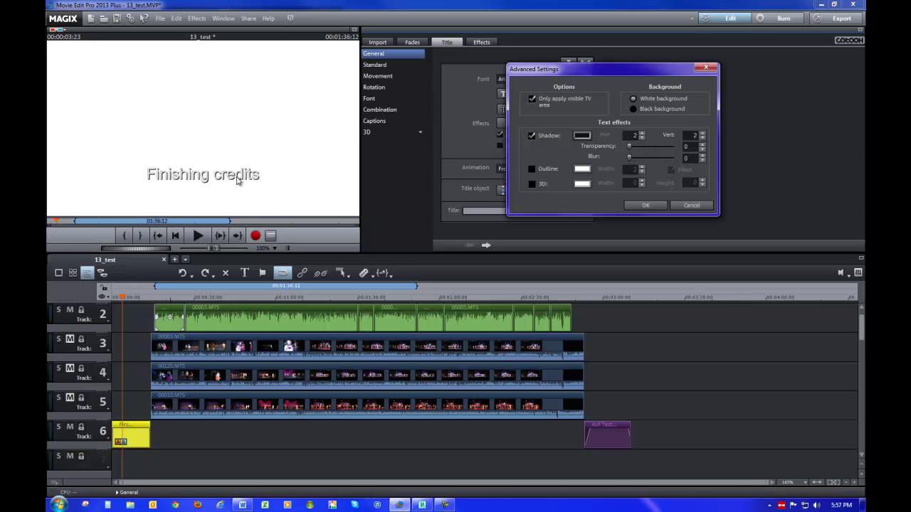
pyautogui.click(652, 205)
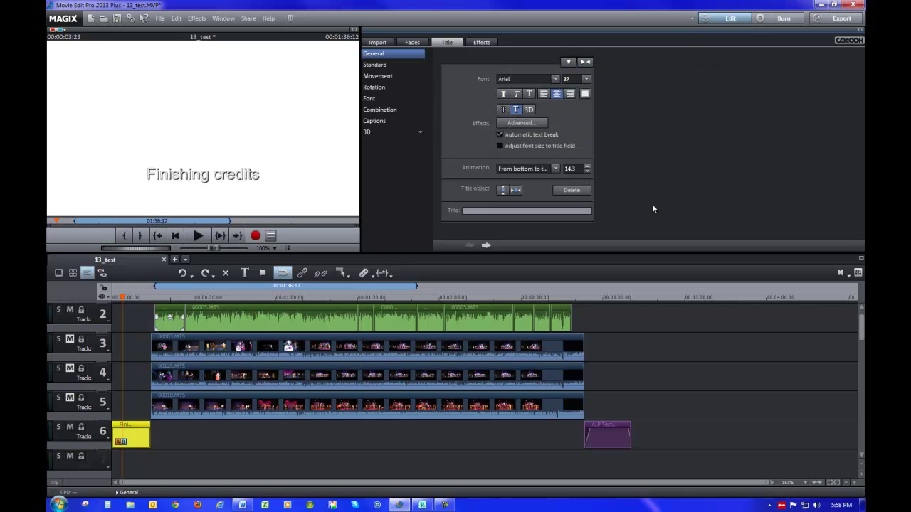
pyautogui.click(212, 163)
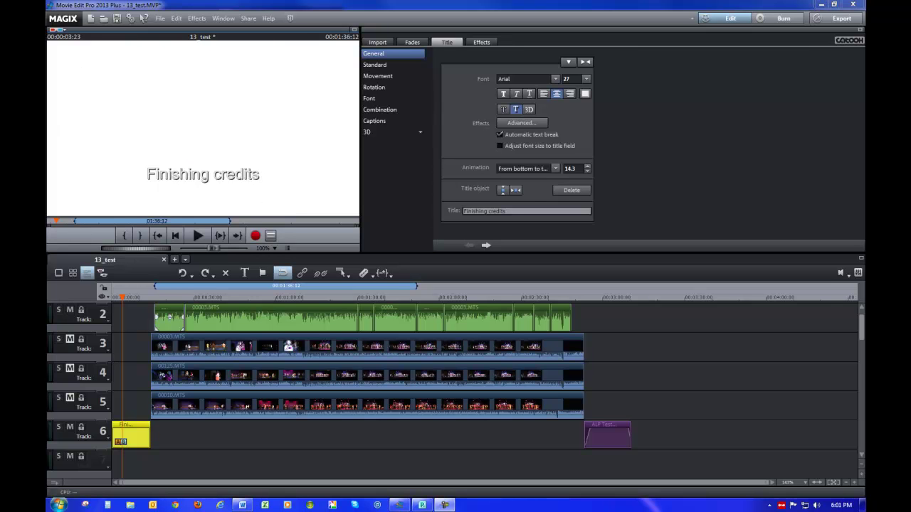
# Select the Publisher cast text from CAST through the soloists, copy it, then move Publisher aside
pyautogui.click(422, 505)
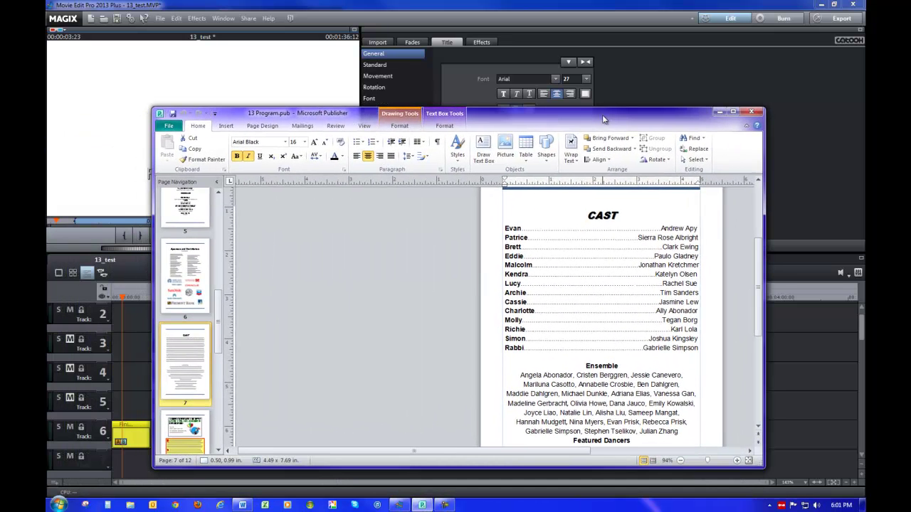
pyautogui.moveTo(602, 114); pyautogui.dragTo(603, 111)
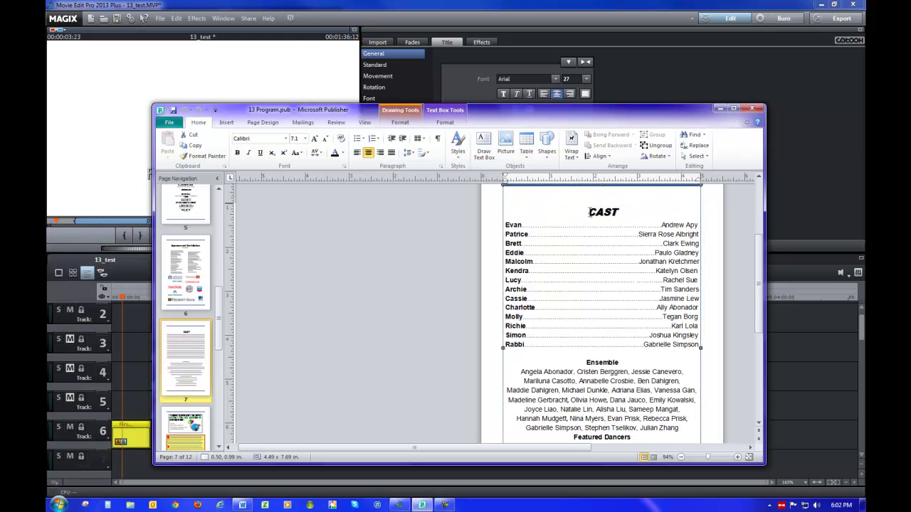
pyautogui.click(588, 211)
pyautogui.moveTo(588, 211); pyautogui.dragTo(630, 227)
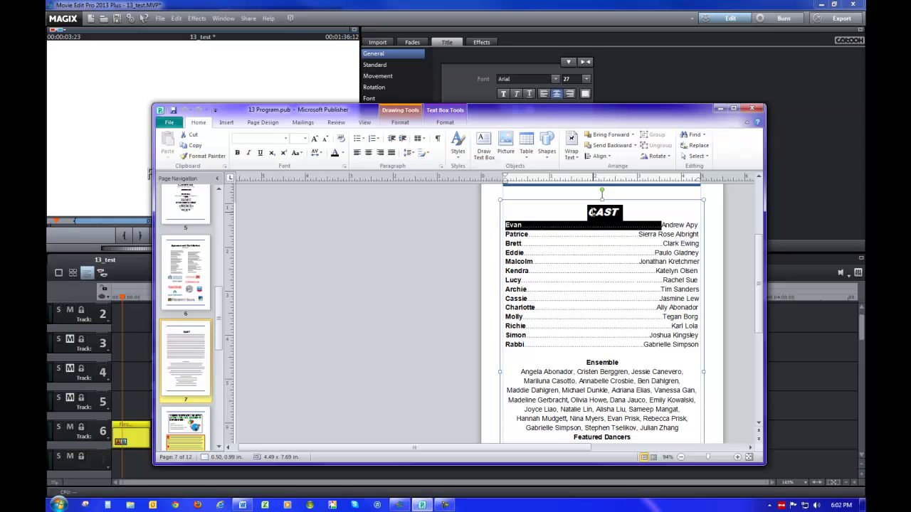
pyautogui.click(590, 211)
pyautogui.moveTo(589, 211); pyautogui.dragTo(680, 313)
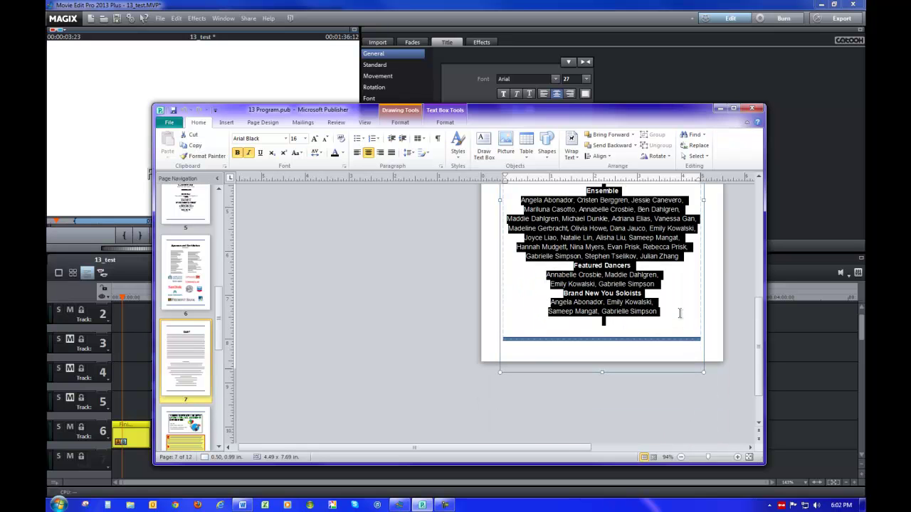
pyautogui.rightClick(623, 249)
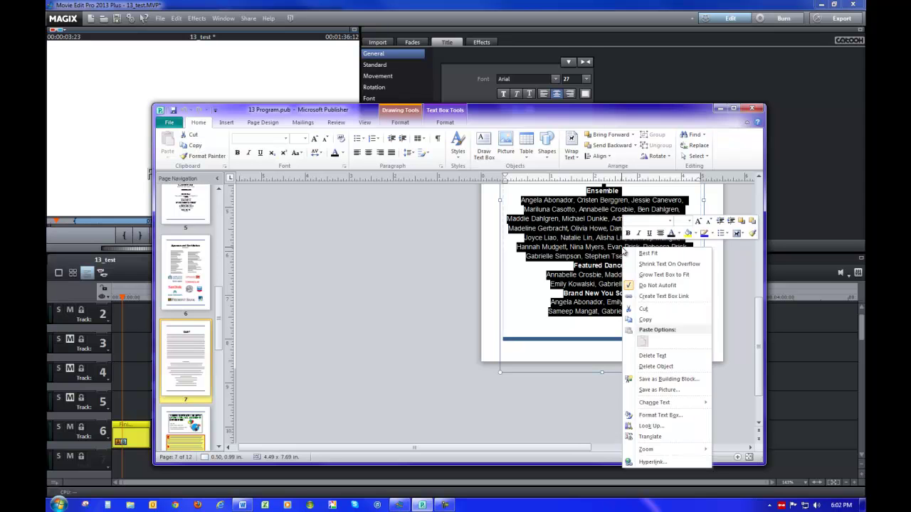
pyautogui.rightClick(586, 251)
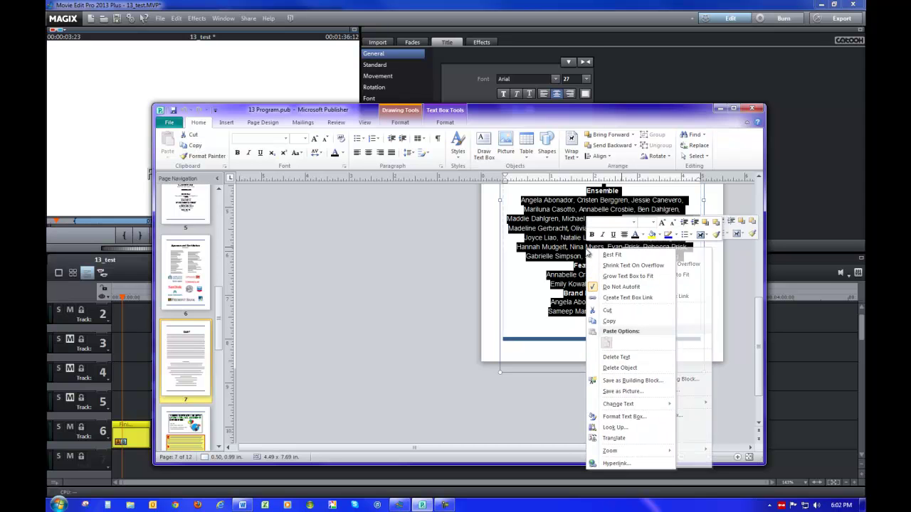
pyautogui.click(608, 321)
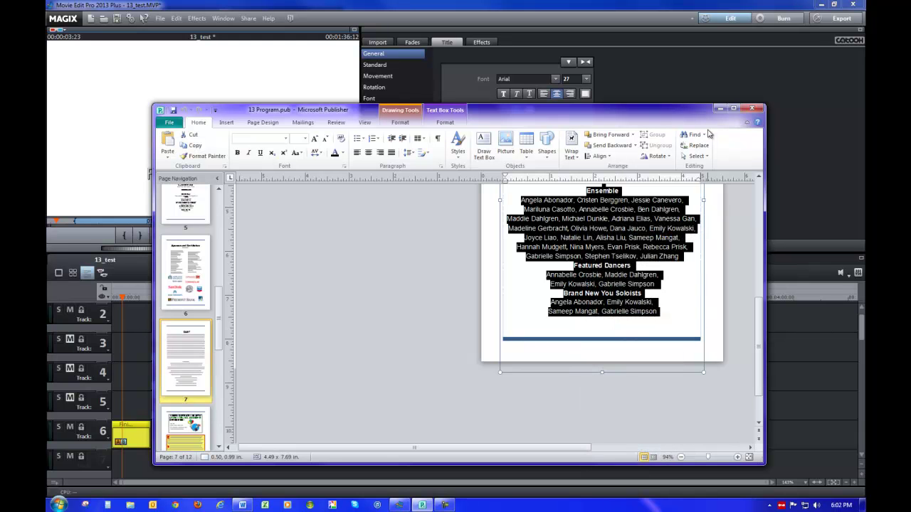
pyautogui.moveTo(666, 113); pyautogui.dragTo(0, 113)
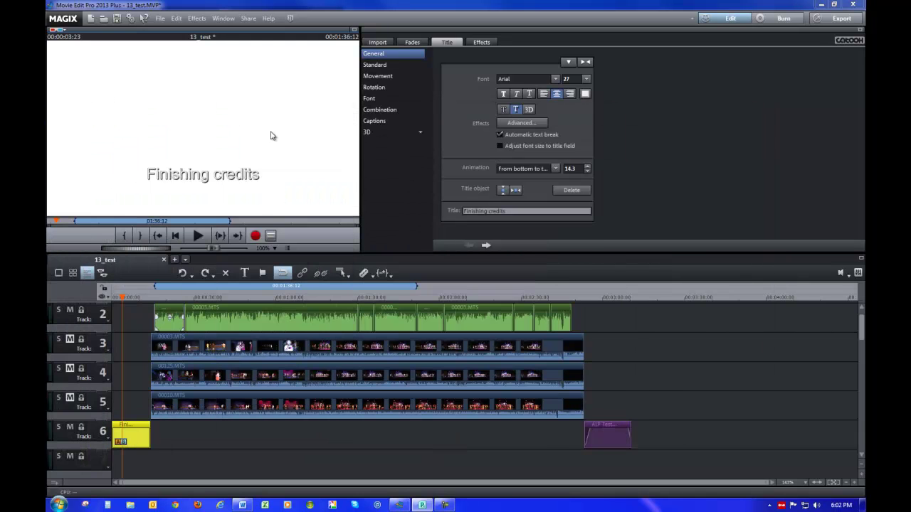
# Paste the copied cast list over the Finishing credits text and confirm the Advanced effect settings
pyautogui.click(234, 161)
pyautogui.doubleClick(222, 167)
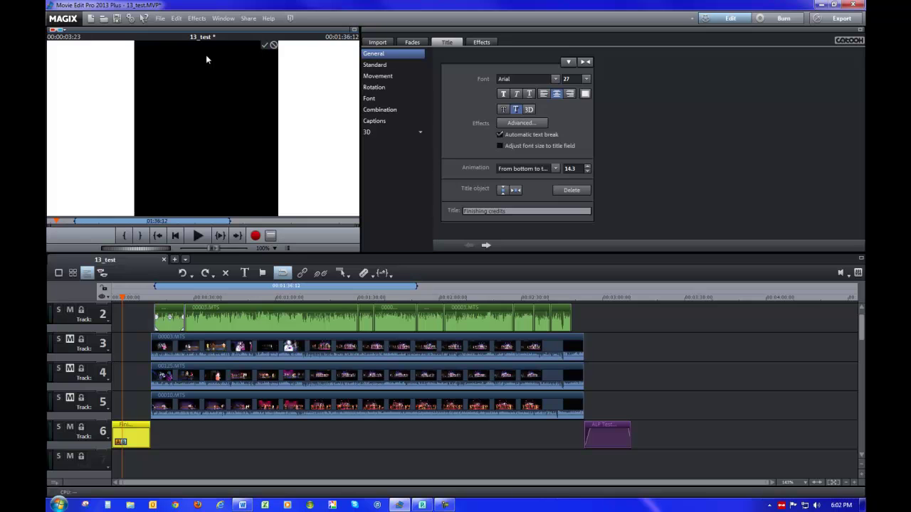
pyautogui.hotkey('ctrl', 'v')
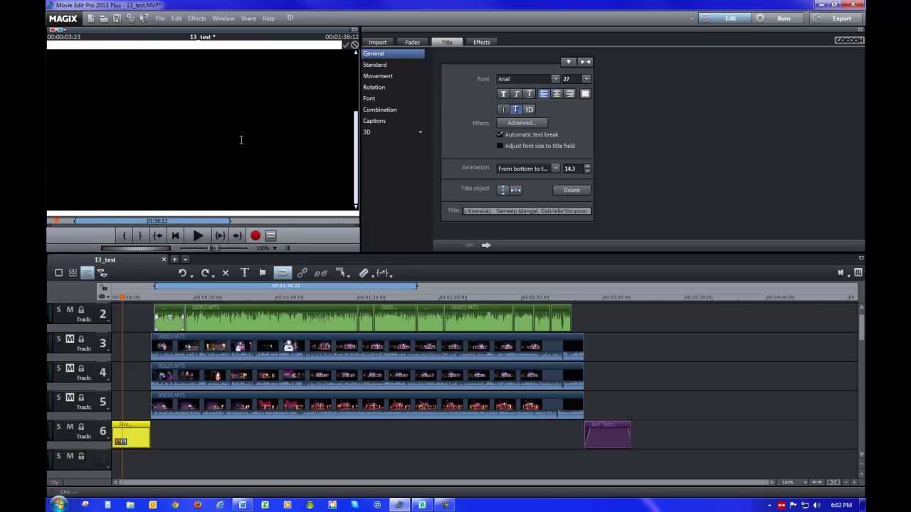
pyautogui.moveTo(357, 130); pyautogui.dragTo(358, 107)
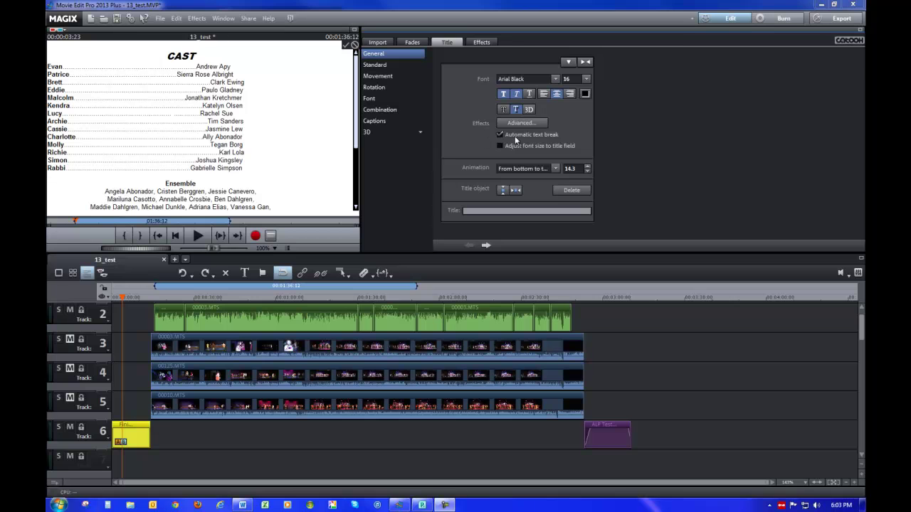
pyautogui.click(533, 123)
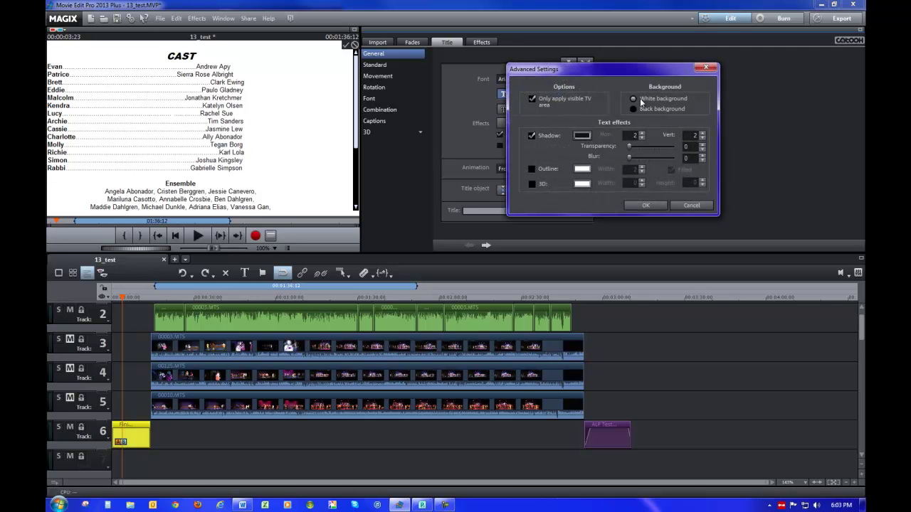
pyautogui.click(648, 205)
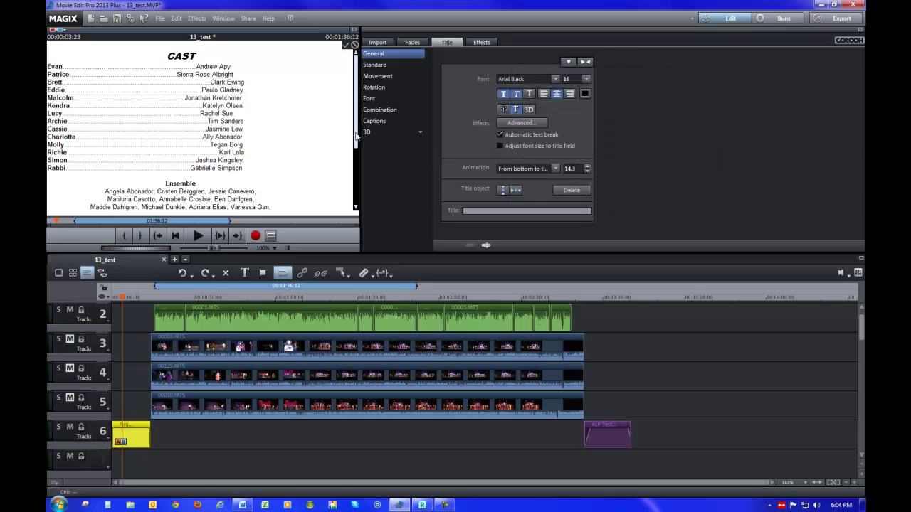
pyautogui.moveTo(357, 137)
pyautogui.mouseDown()
pyautogui.moveTo(357, 167)
pyautogui.moveTo(357, 121)
pyautogui.mouseUp()
pyautogui.hotkey('alt', 'Tab')
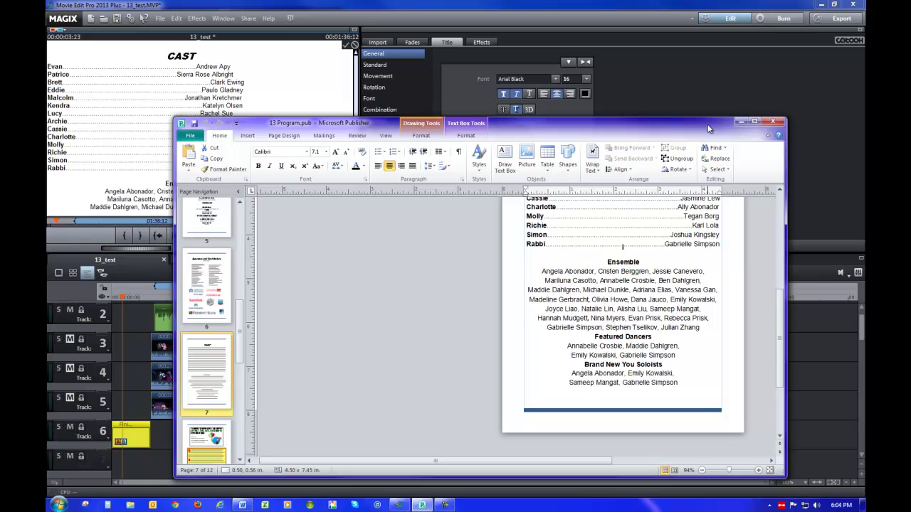
pyautogui.moveTo(782, 310); pyautogui.dragTo(780, 237)
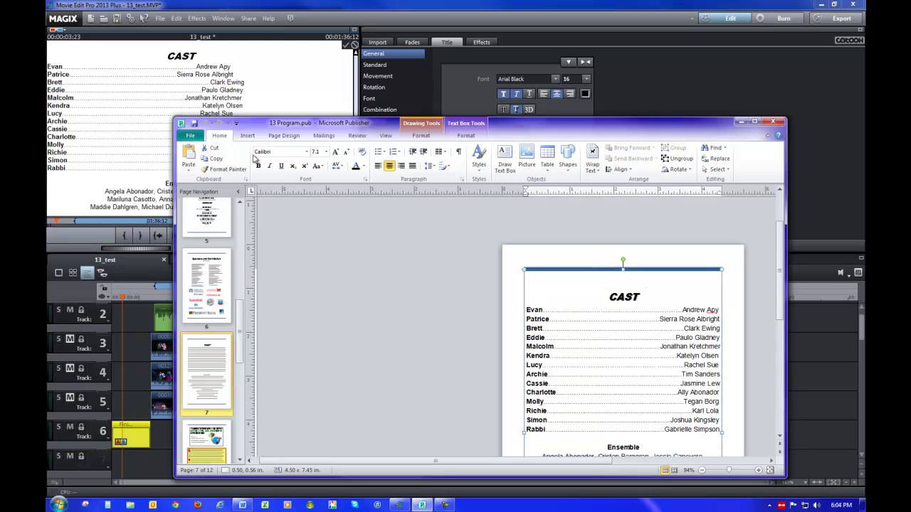
pyautogui.moveTo(173, 118); pyautogui.dragTo(320, 179)
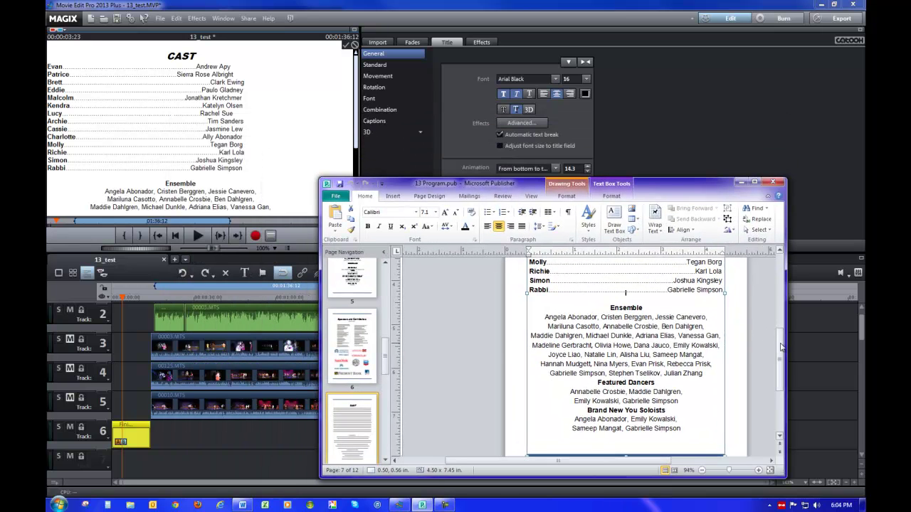
pyautogui.moveTo(779, 347); pyautogui.dragTo(768, 262)
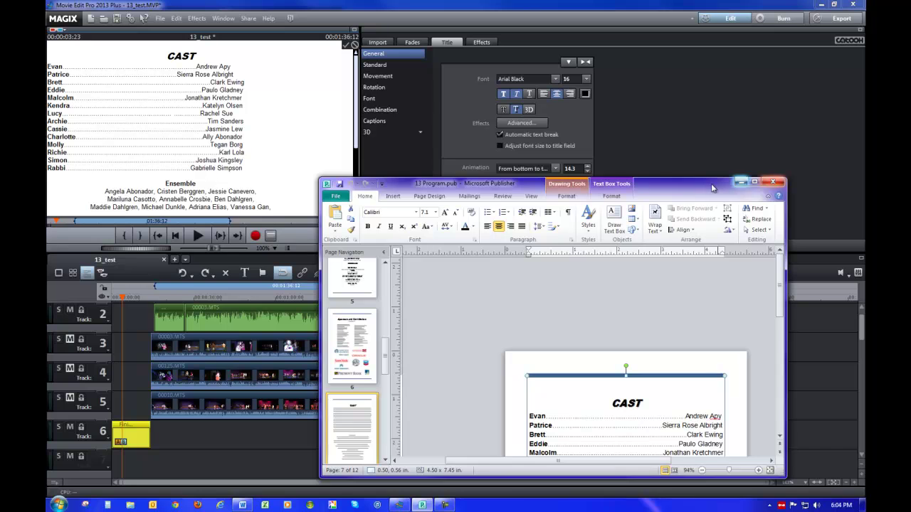
pyautogui.click(775, 185)
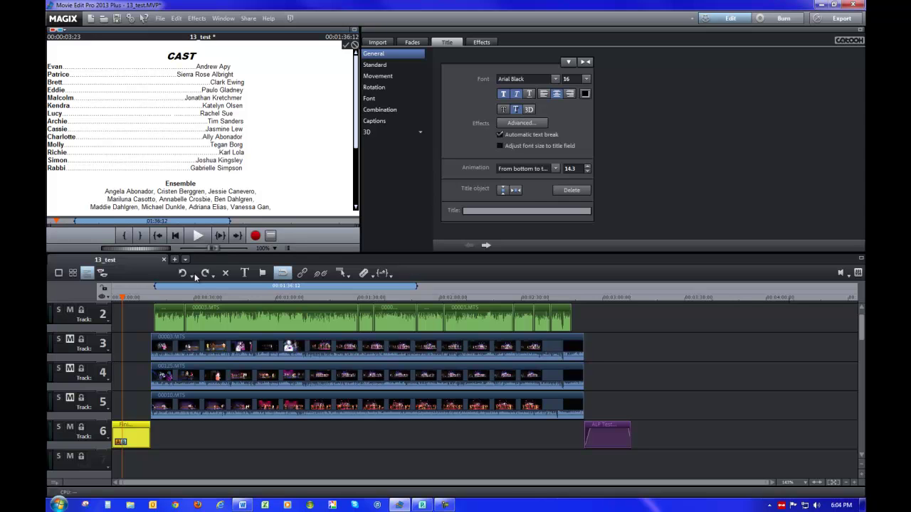
# Play the track 6 credits clip in the preview, stop it, and return the playhead to 00:00:00:00
pyautogui.click(131, 439)
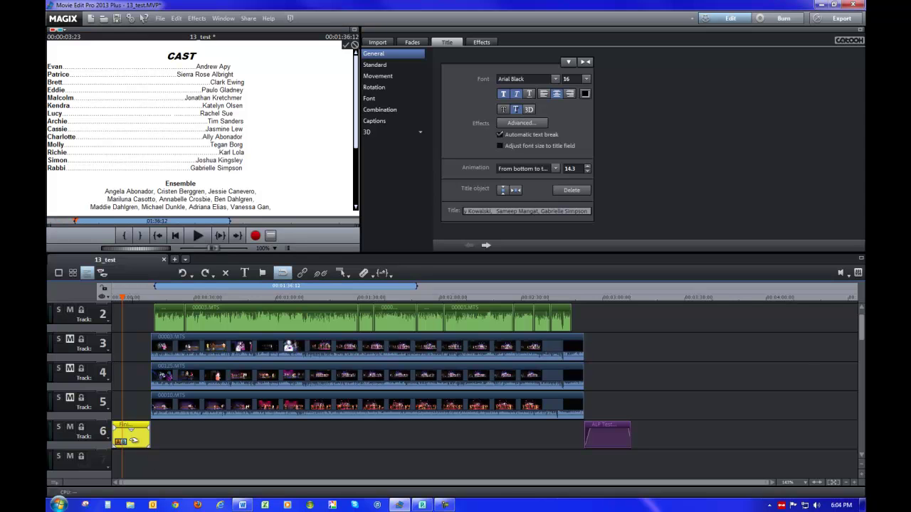
pyautogui.click(197, 236)
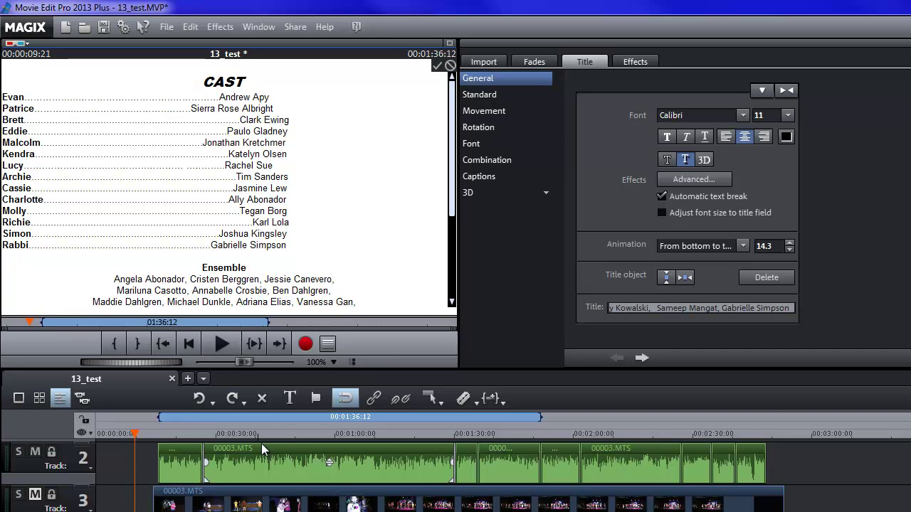
pyautogui.click(222, 343)
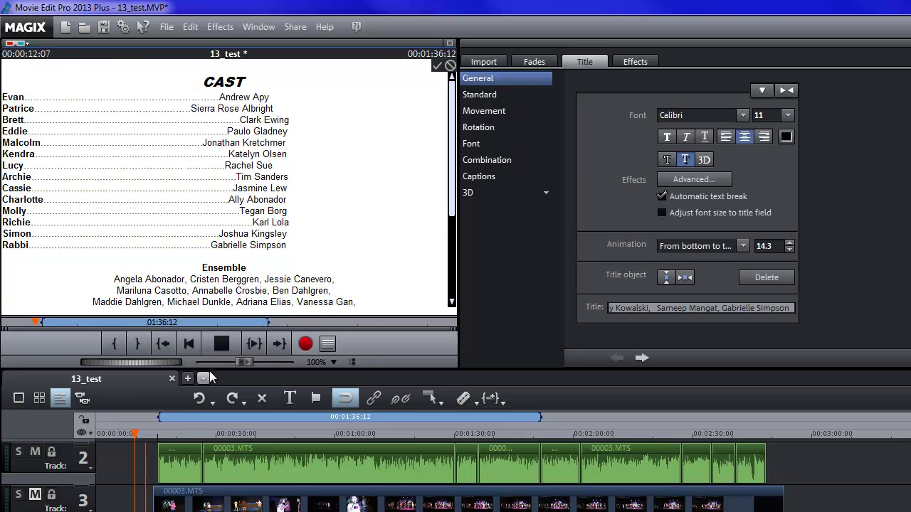
pyautogui.click(222, 345)
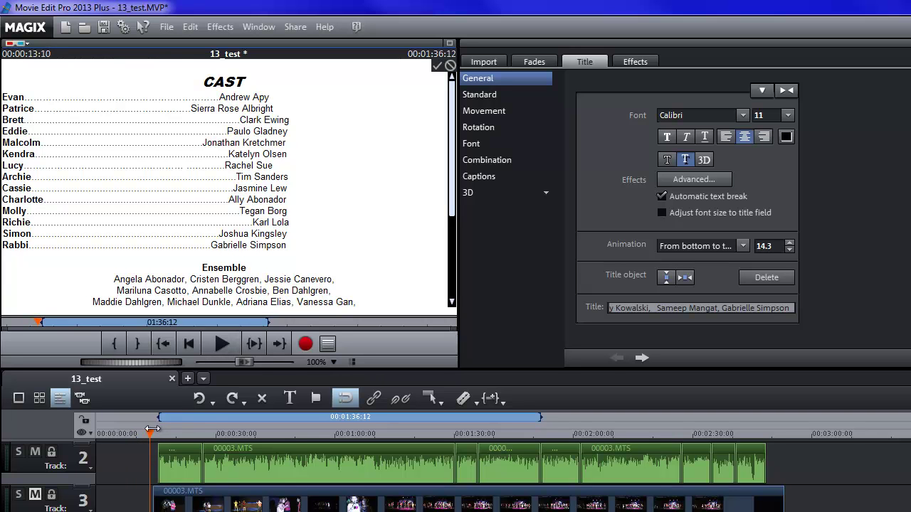
pyautogui.moveTo(147, 434); pyautogui.dragTo(87, 434)
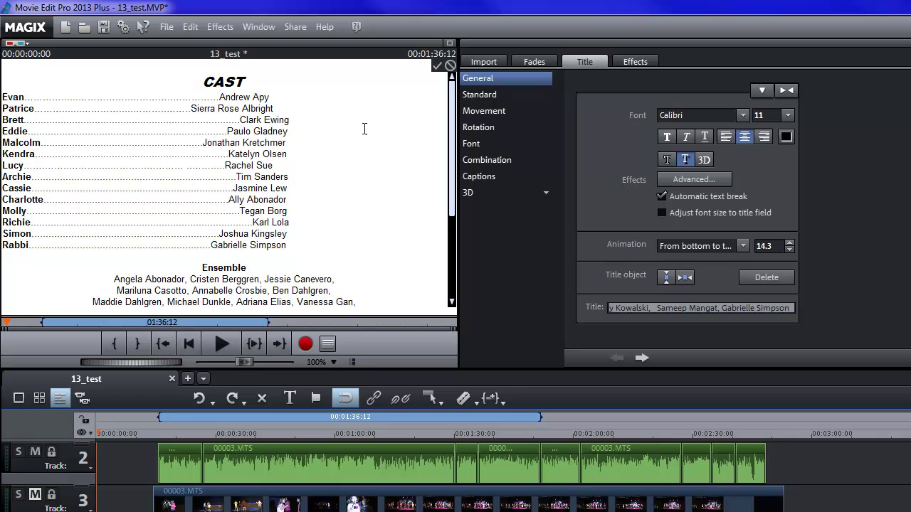
# Confirm the title text with the checkmark, browse the Standard and Movement presets, and return to General
pyautogui.click(438, 65)
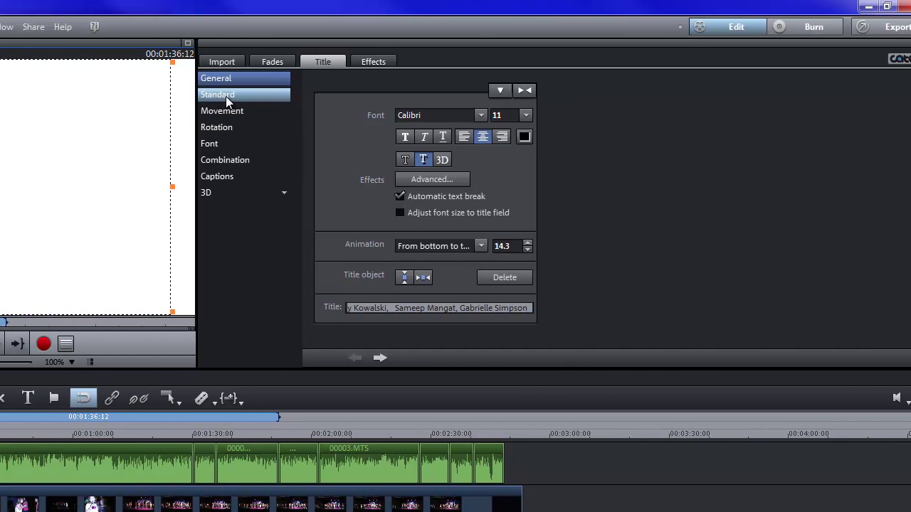
pyautogui.click(227, 97)
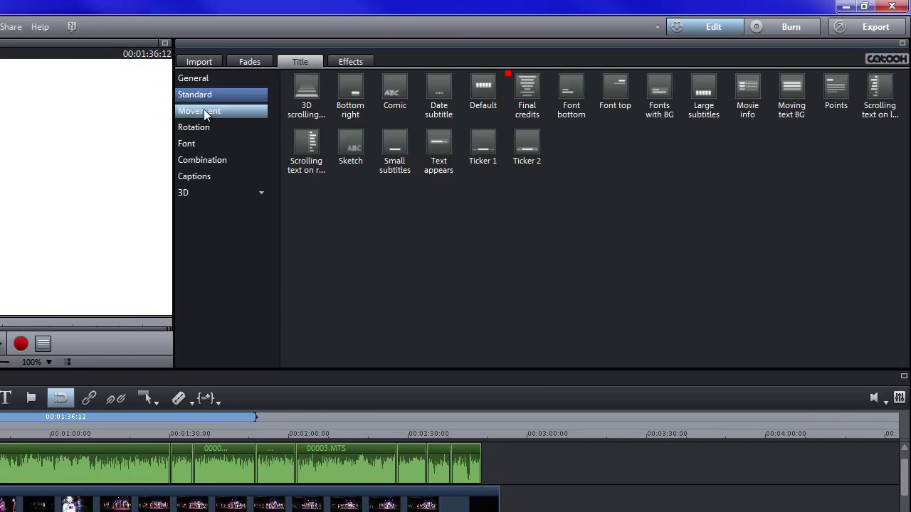
pyautogui.click(227, 114)
pyautogui.click(210, 78)
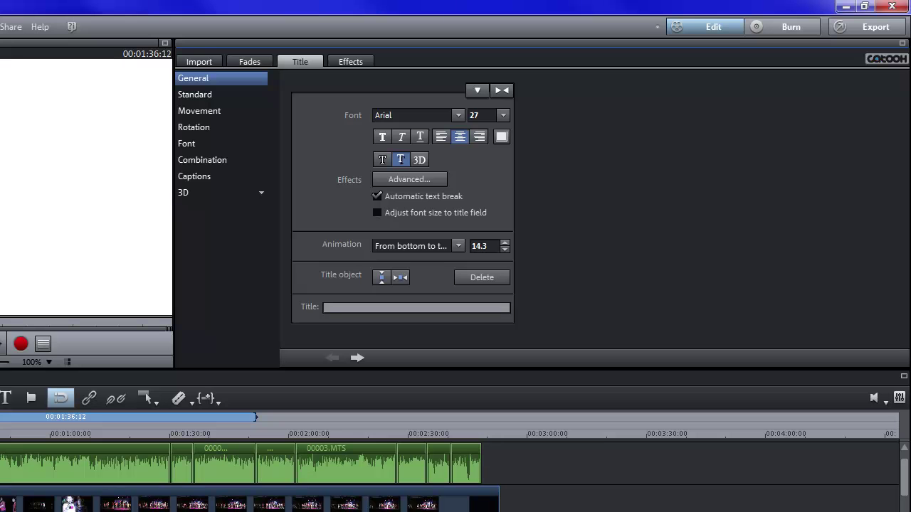
# Play the rolling cast credits for about ten seconds, then stop the preview
pyautogui.click(0, 343)
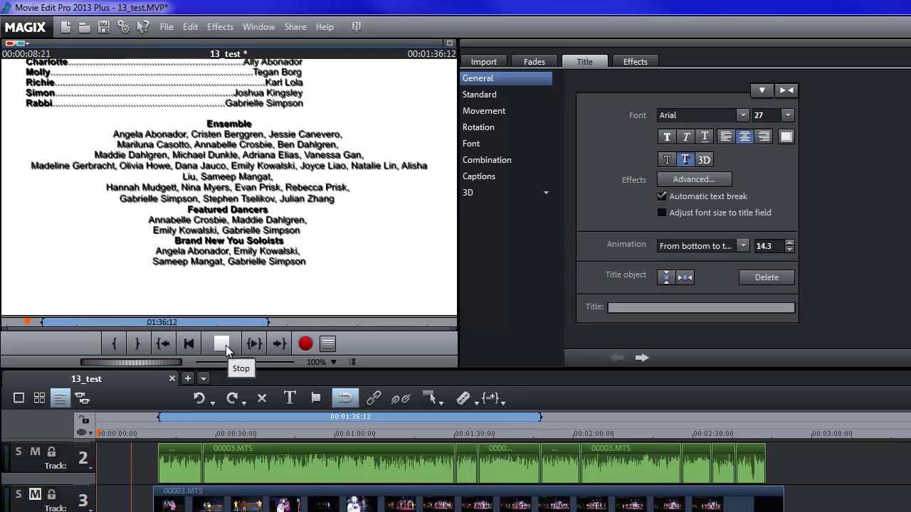
pyautogui.click(226, 345)
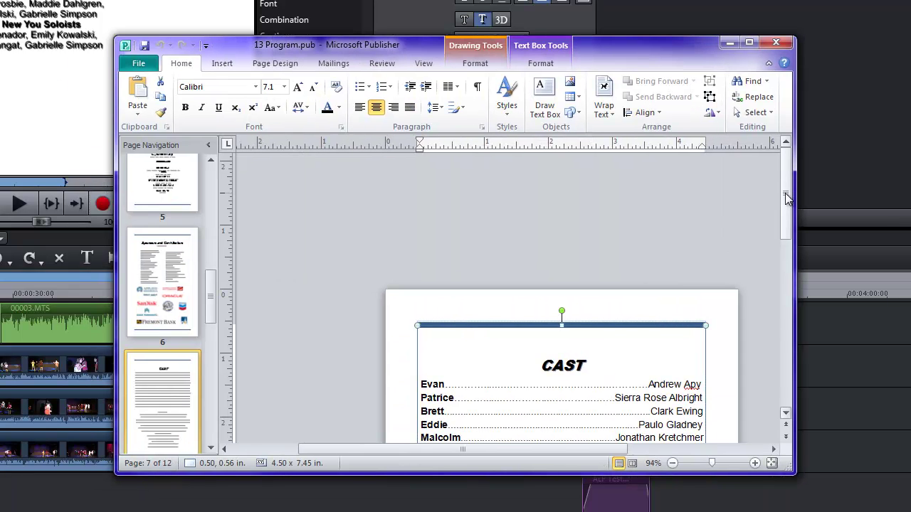
pyautogui.moveTo(783, 193); pyautogui.dragTo(779, 306)
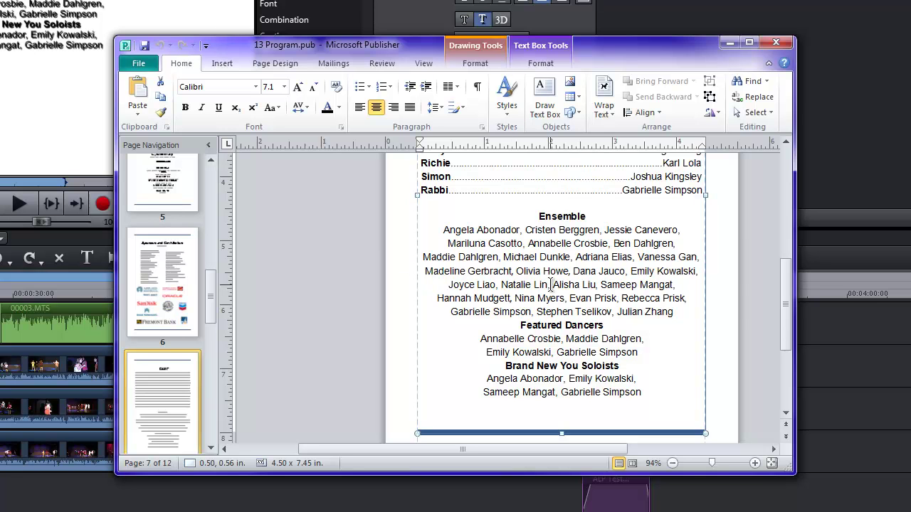
pyautogui.click(702, 252)
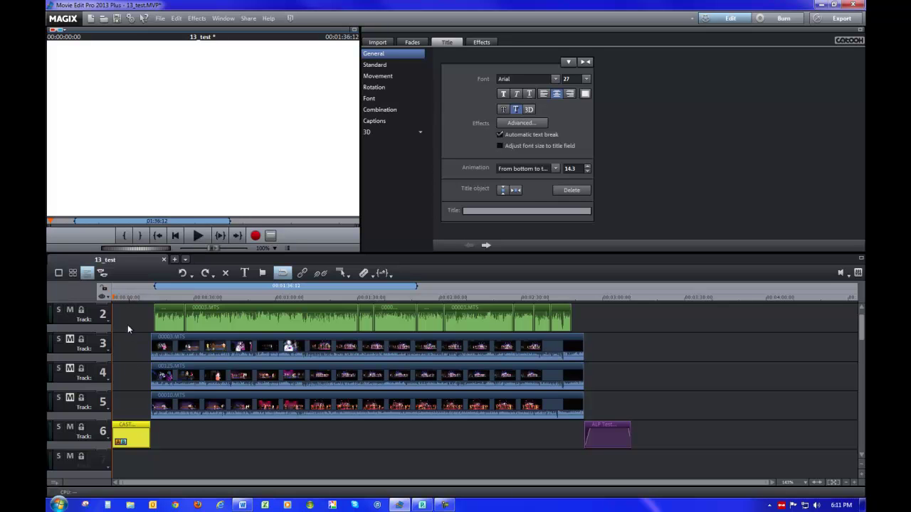
# Play the credits briefly, then open the cast title text for editing and scroll to the top
pyautogui.click(197, 237)
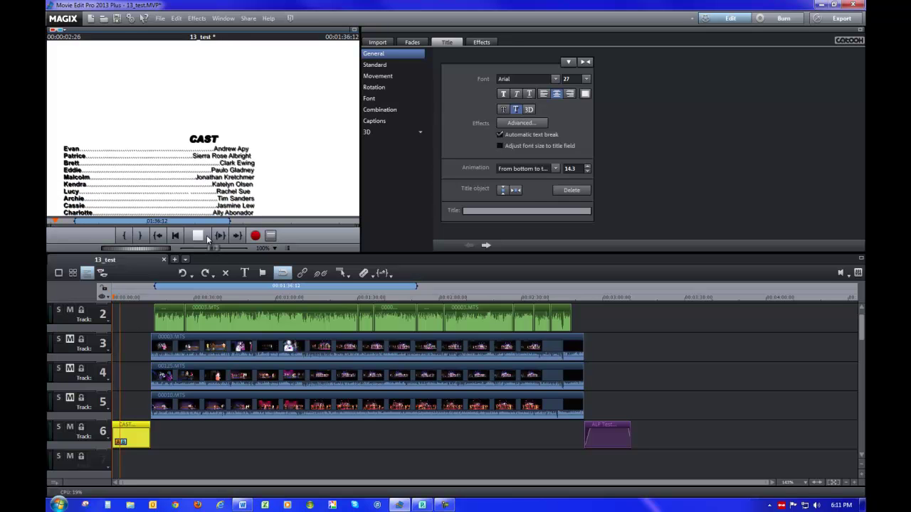
pyautogui.click(200, 238)
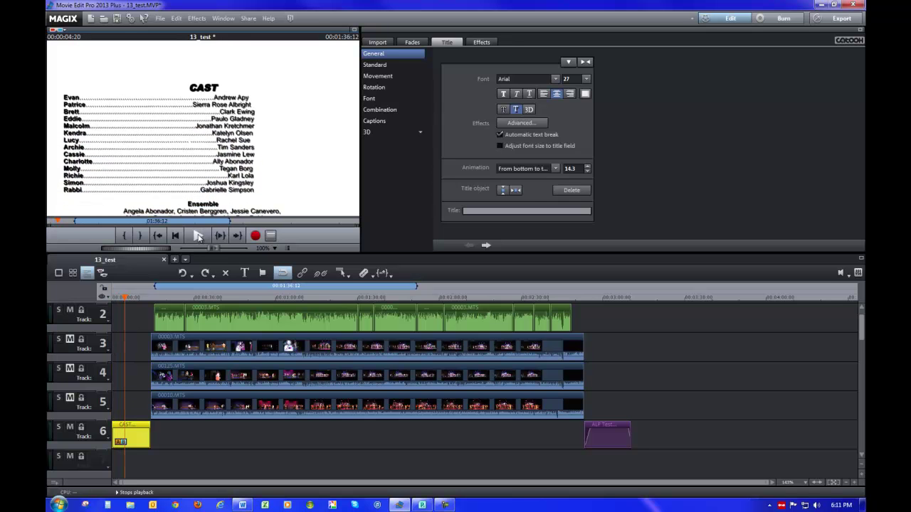
pyautogui.doubleClick(236, 154)
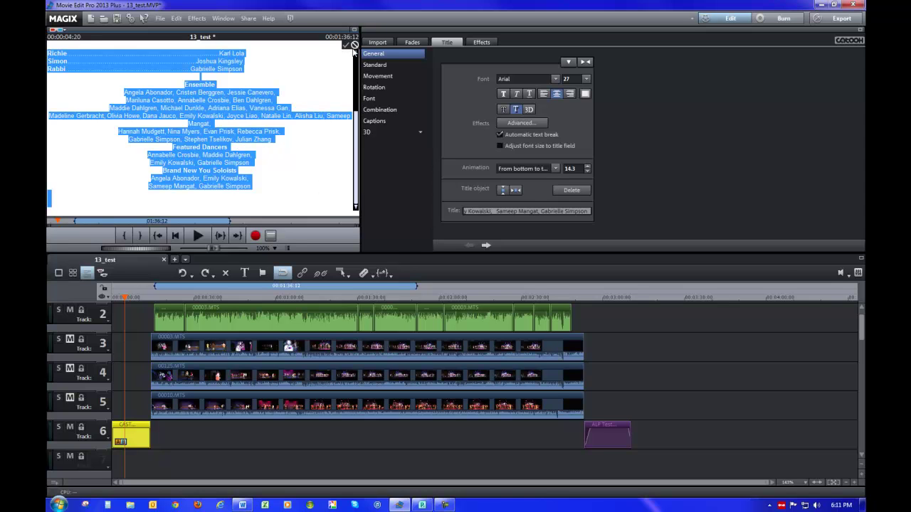
pyautogui.scroll(3, 358, 80)
pyautogui.scroll(2, 356, 79)
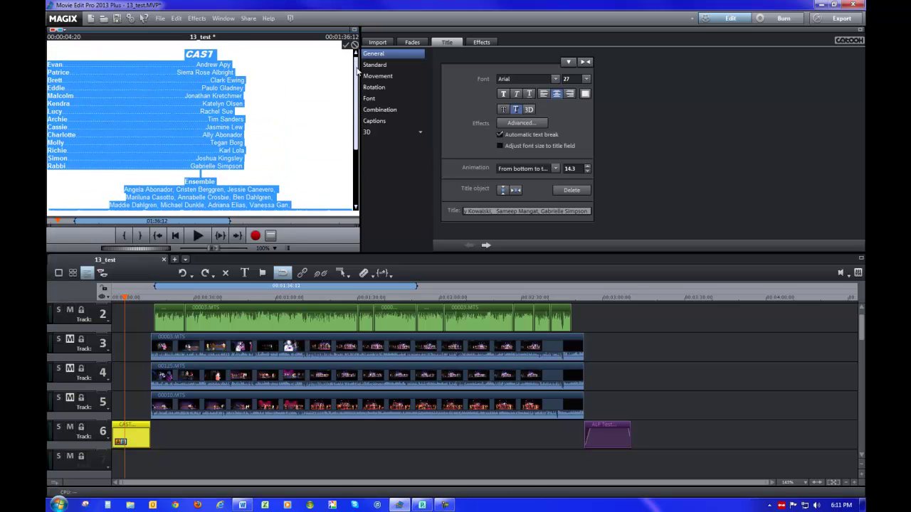
pyautogui.click(259, 112)
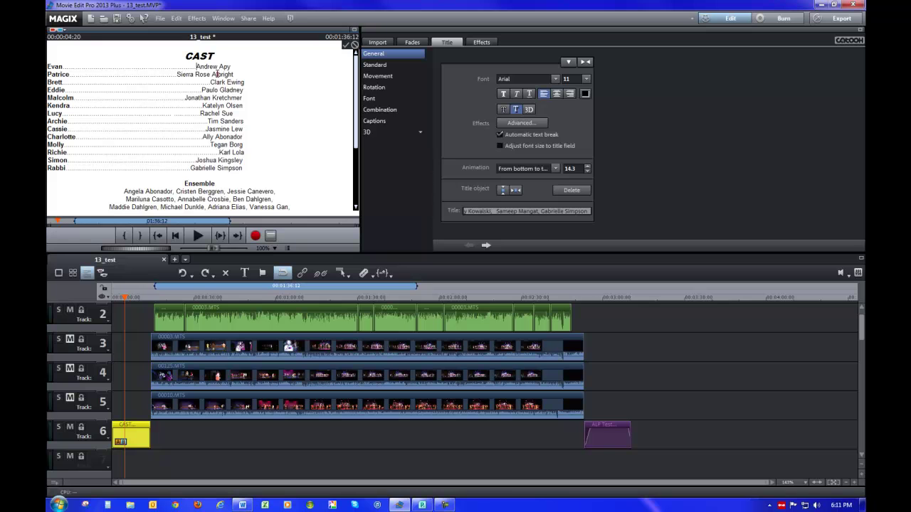
pyautogui.write('..........')
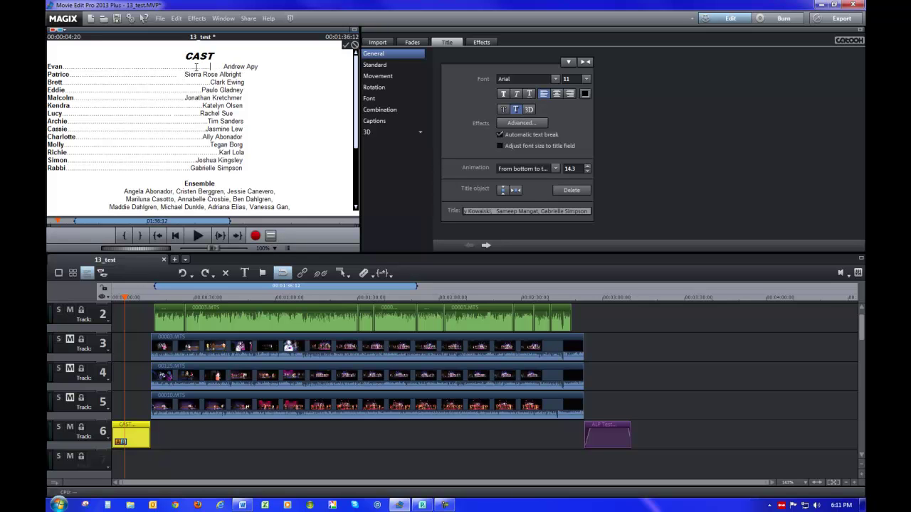
pyautogui.press('Delete')
pyautogui.press('Delete')
pyautogui.press('Delete')
pyautogui.press('Delete')
pyautogui.press('BackSpace')
pyautogui.press('BackSpace')
pyautogui.press('BackSpace')
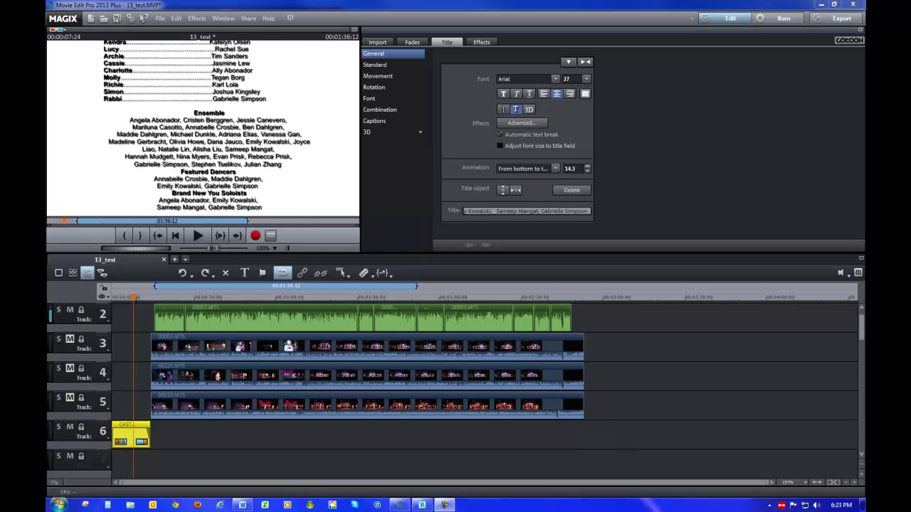
# Leave text editing and drag the title frame's right handle outward so the Ensemble names rewrap
pyautogui.doubleClick(229, 132)
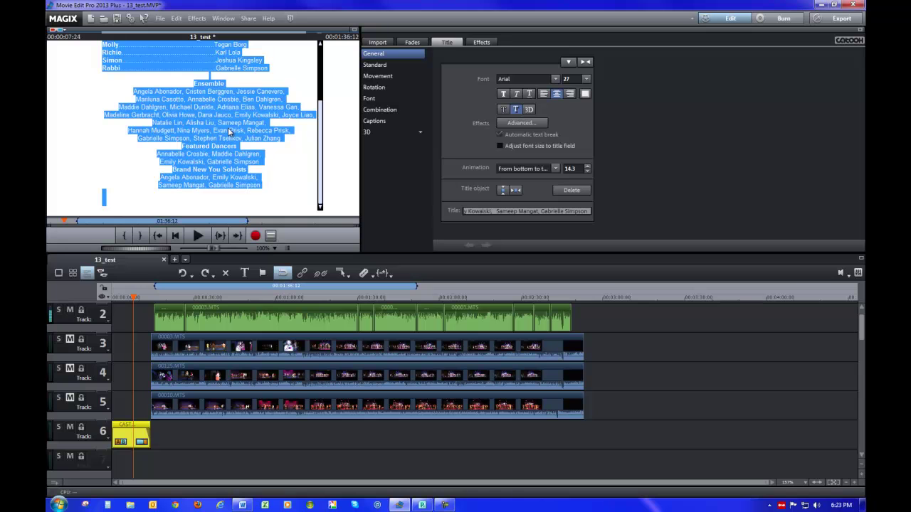
pyautogui.click(140, 134)
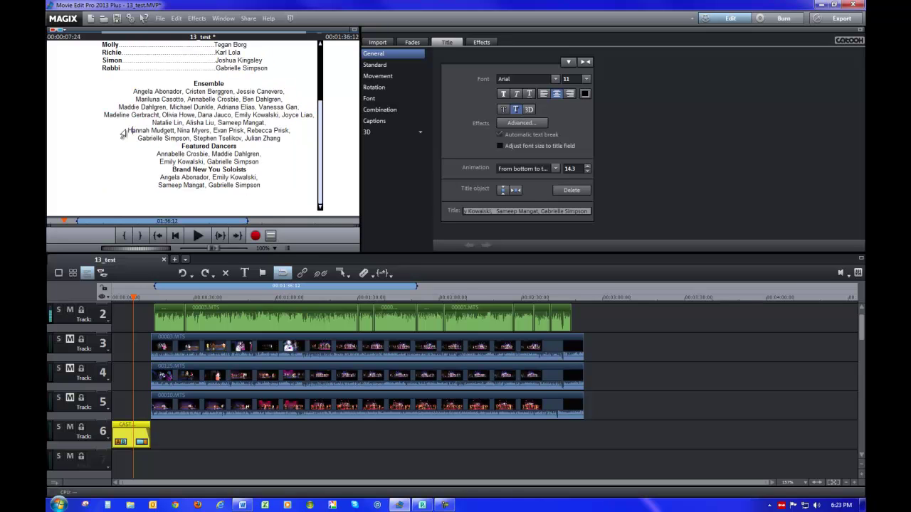
pyautogui.click(75, 126)
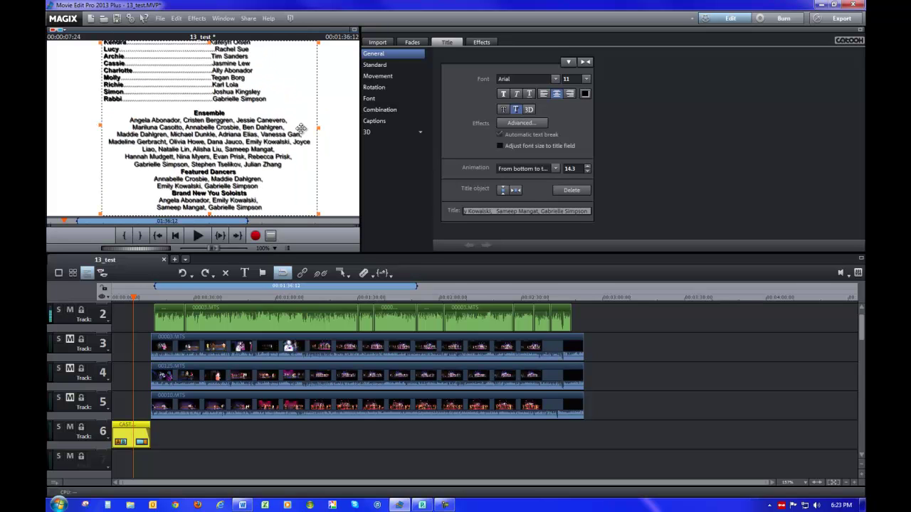
pyautogui.moveTo(318, 129)
pyautogui.mouseDown()
pyautogui.moveTo(344, 129)
pyautogui.moveTo(309, 131)
pyautogui.moveTo(321, 133)
pyautogui.mouseUp()
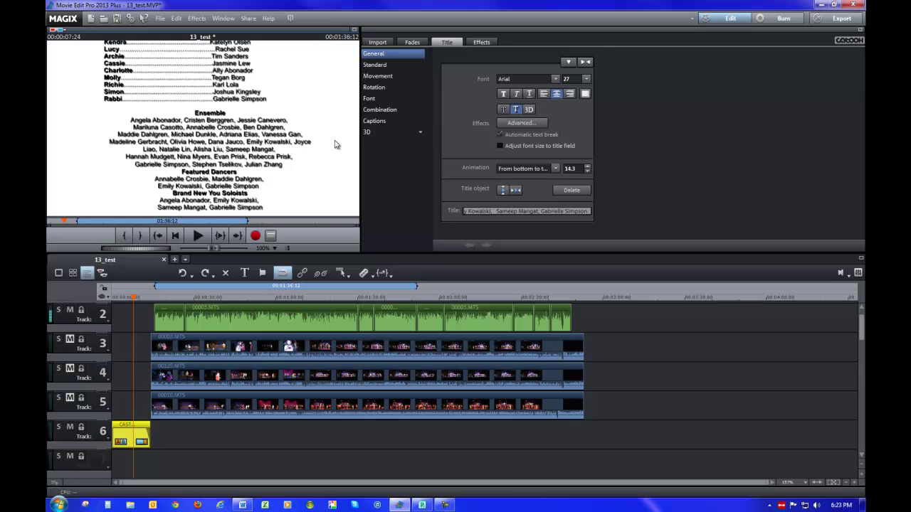
pyautogui.moveTo(319, 135)
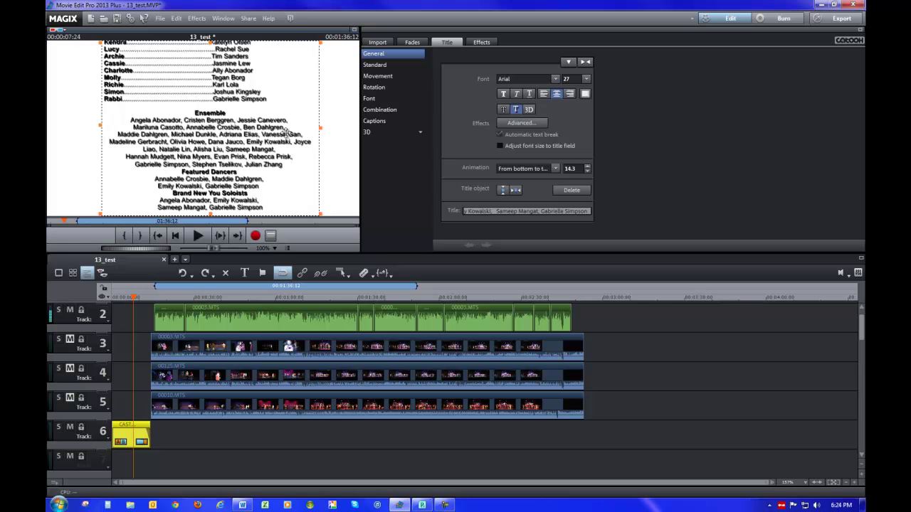
# Play and stop the rolling credits, then jump back to the CAST title's start on the ruler
pyautogui.click(199, 236)
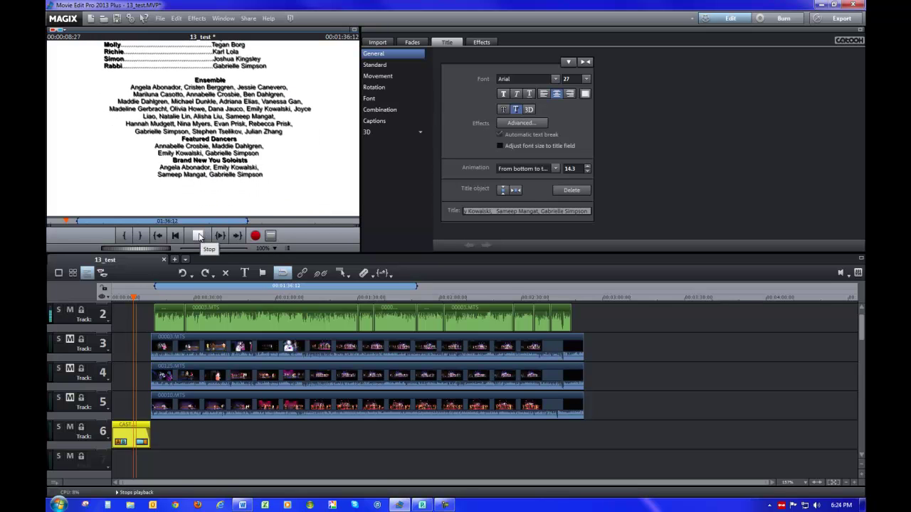
pyautogui.click(199, 236)
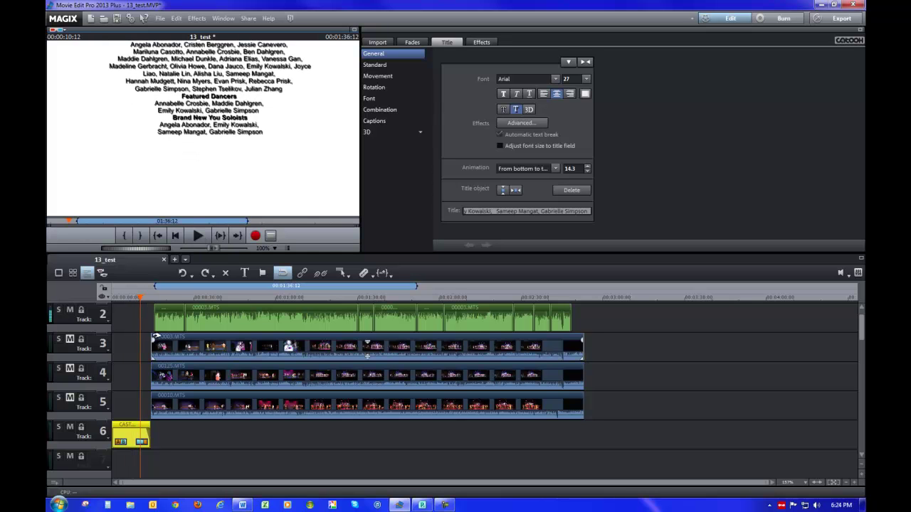
pyautogui.click(123, 299)
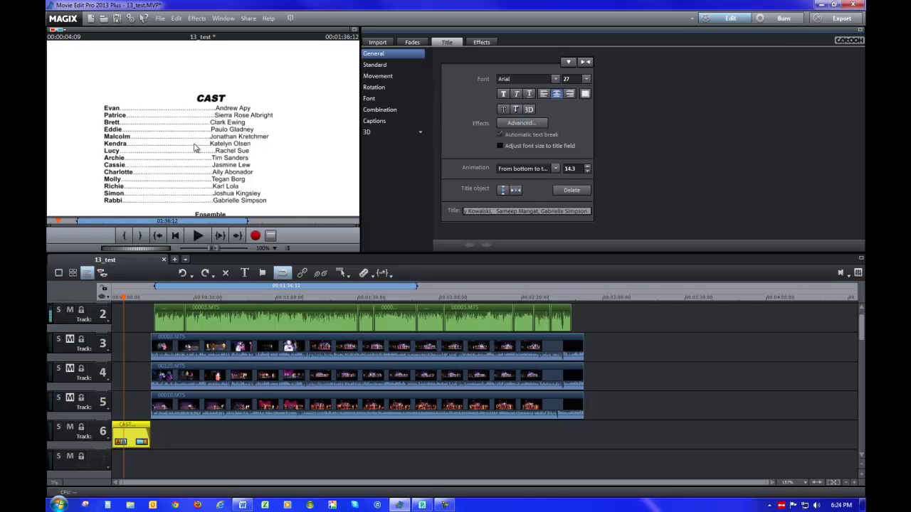
pyautogui.hotkey('alt', 'Tab')
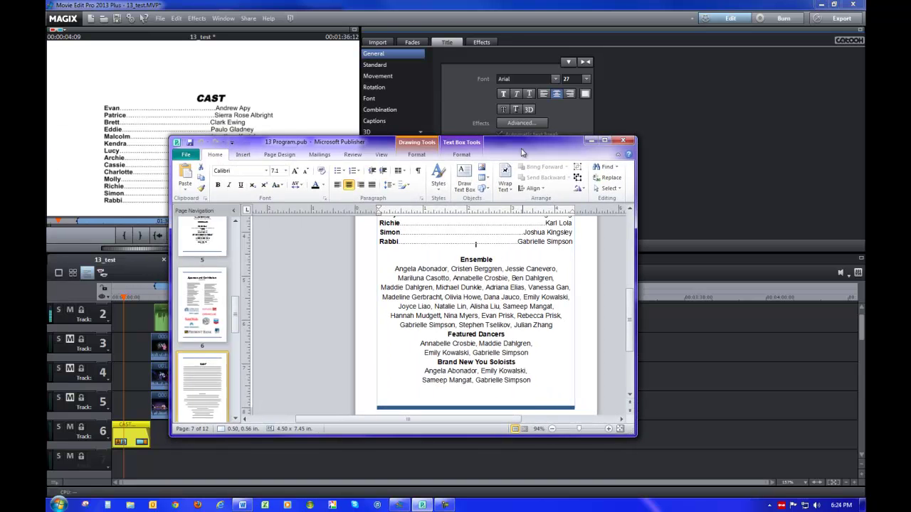
pyautogui.moveTo(521, 152); pyautogui.dragTo(612, 147)
pyautogui.click(680, 135)
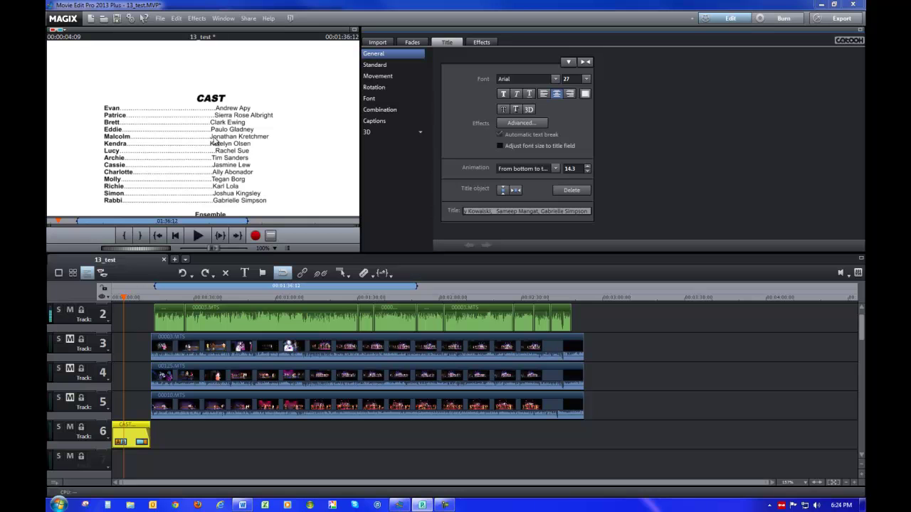
# Play the rolling credits from the CAST heading for about five seconds, then stop
pyautogui.click(199, 237)
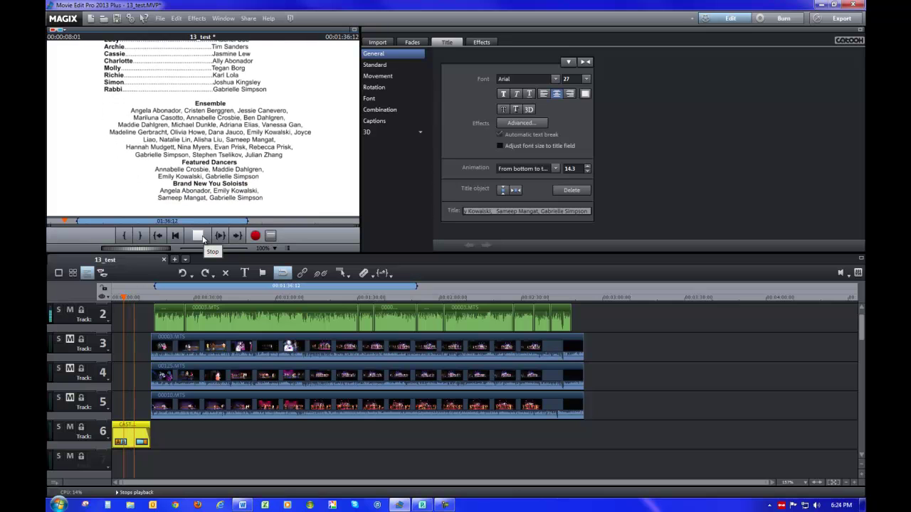
pyautogui.click(202, 239)
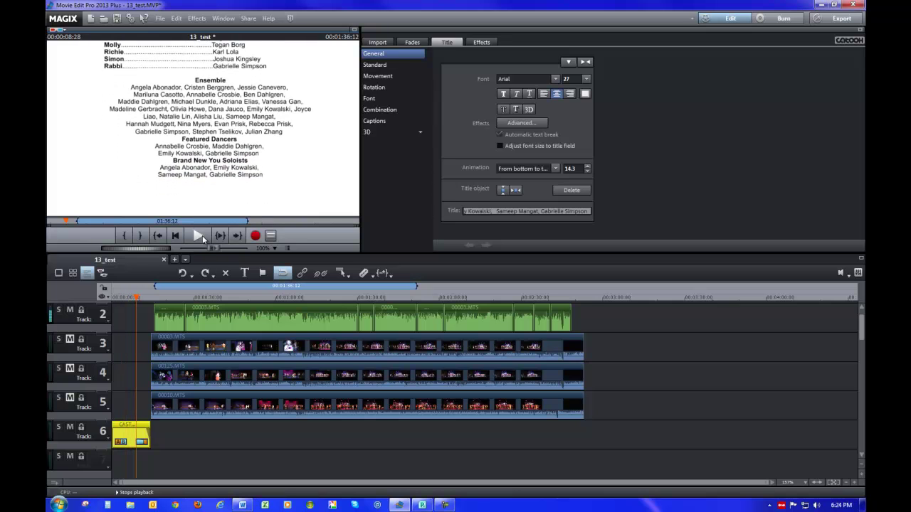
# Add a fade-in at the start and a fade-out at the end of the CAST title clip
pyautogui.click(120, 442)
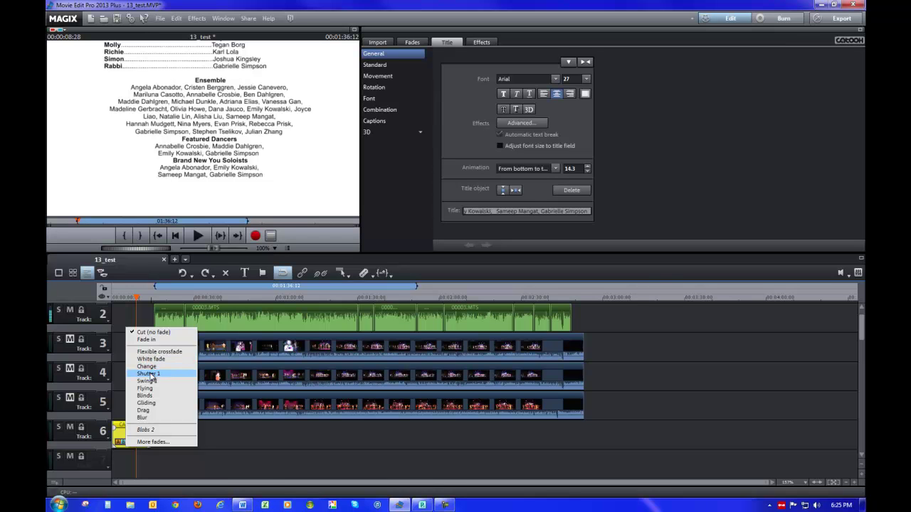
pyautogui.click(151, 375)
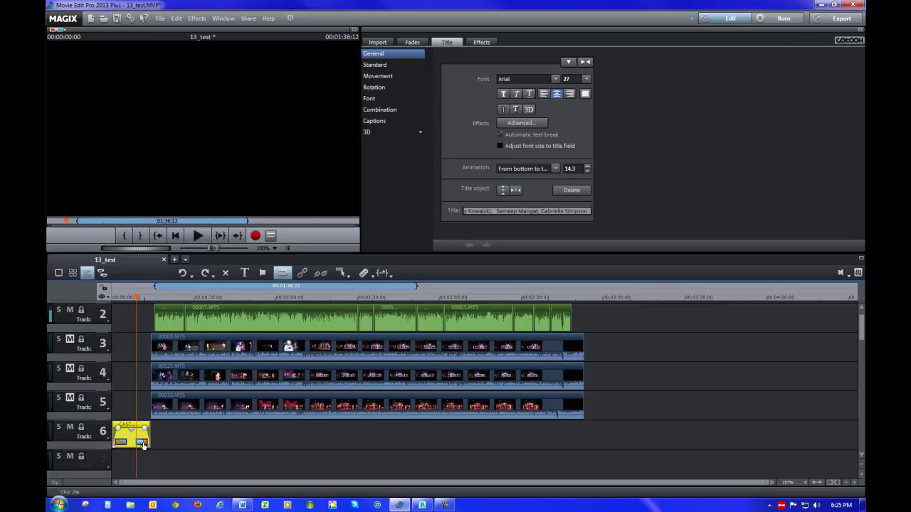
pyautogui.click(143, 445)
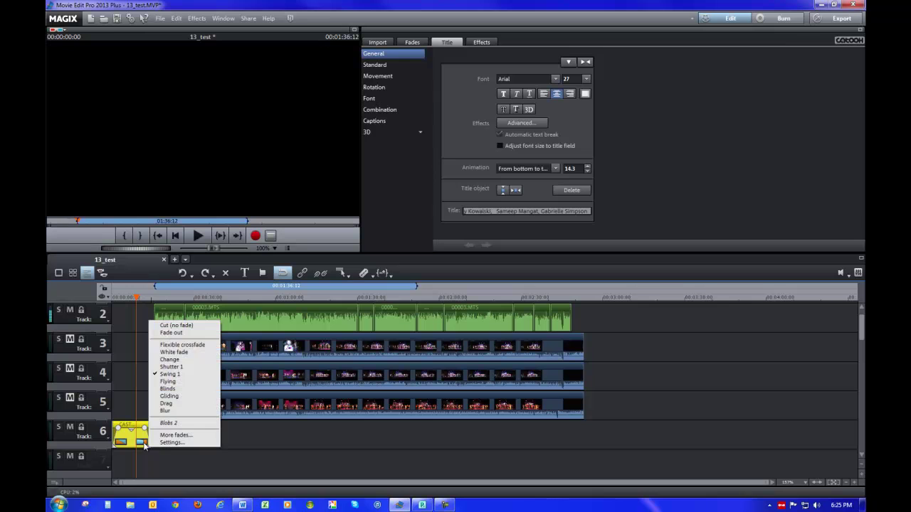
pyautogui.click(171, 381)
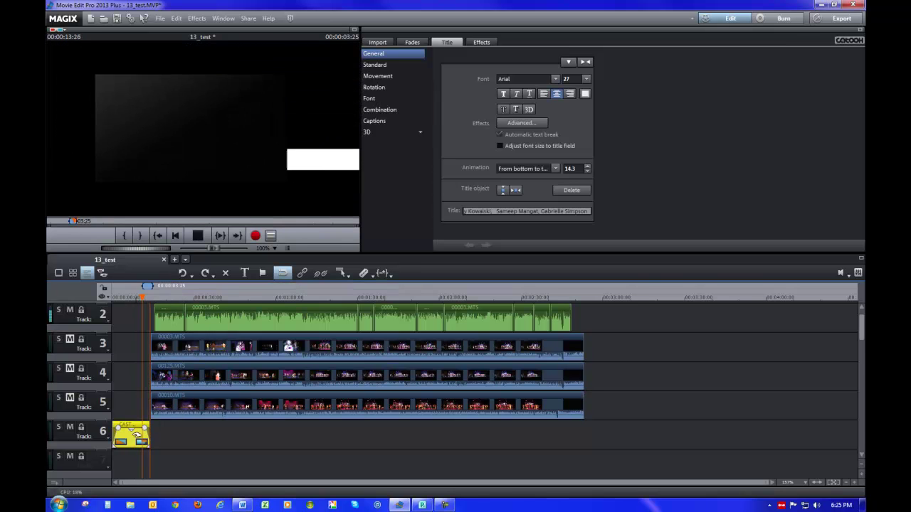
pyautogui.click(198, 235)
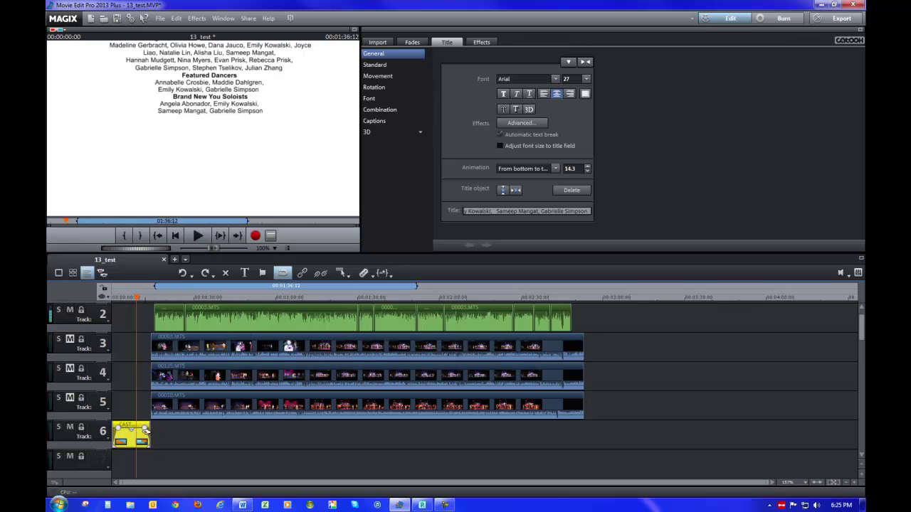
pyautogui.click(145, 431)
pyautogui.click(557, 95)
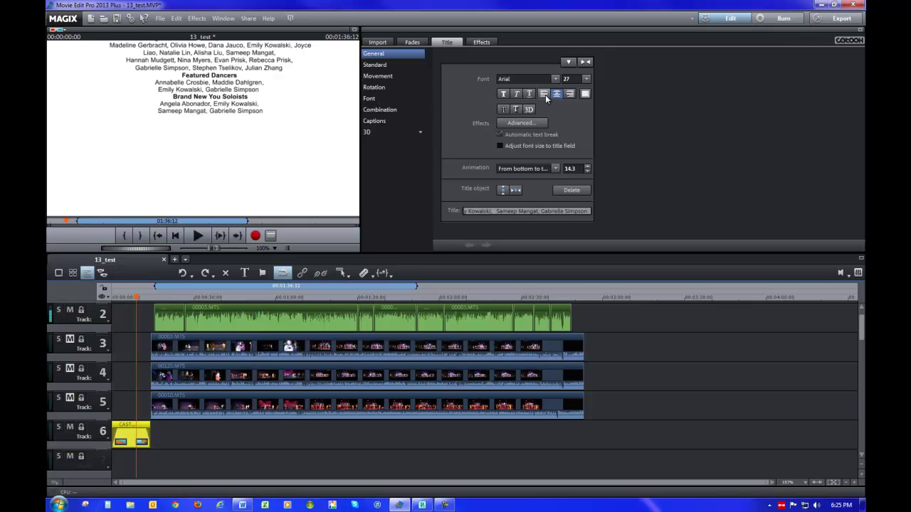